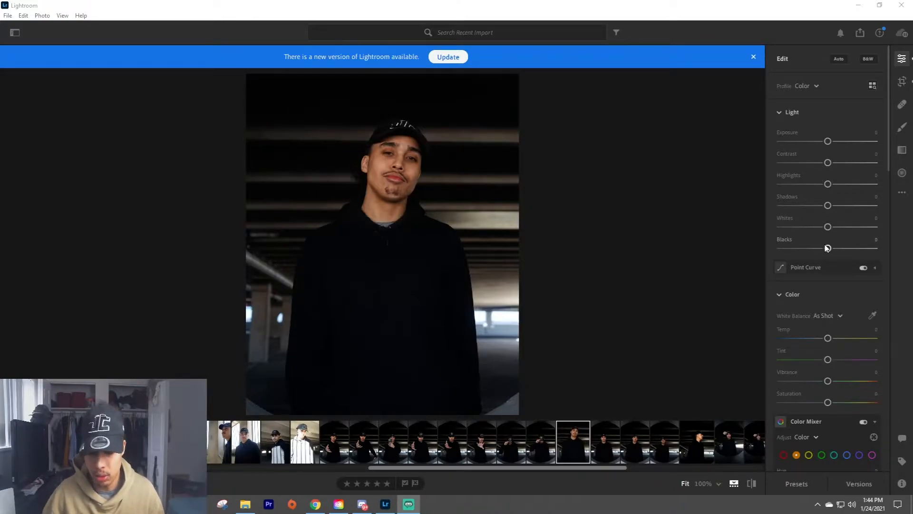
Set the portrait's Blacks to -29, Whites to +28 and Shadows to -18, checking the face and neck up close.
mouse_move(828, 248)
left_mouse_down()
mouse_move(807, 245)
mouse_move(838, 247)
mouse_move(752, 239)
mouse_move(832, 243)
mouse_move(808, 236)
mouse_move(818, 251)
left_mouse_up()
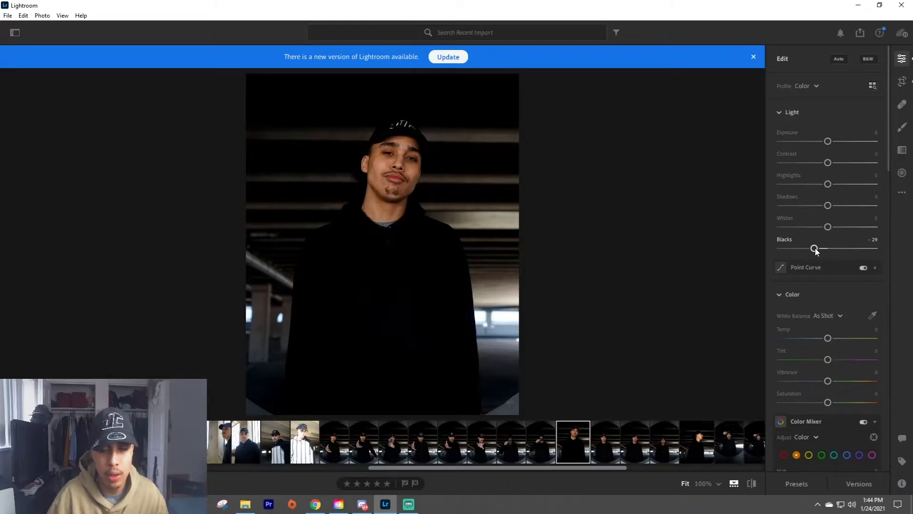
mouse_move(828, 229)
left_mouse_down()
mouse_move(811, 228)
mouse_move(841, 227)
left_mouse_up()
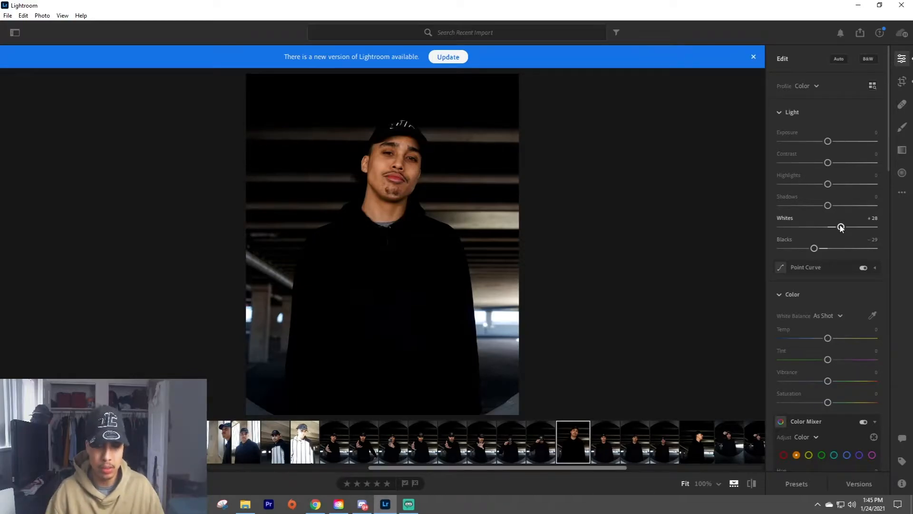
mouse_move(828, 208)
left_mouse_down()
mouse_move(793, 205)
mouse_move(843, 205)
mouse_move(799, 205)
mouse_move(818, 205)
left_mouse_up()
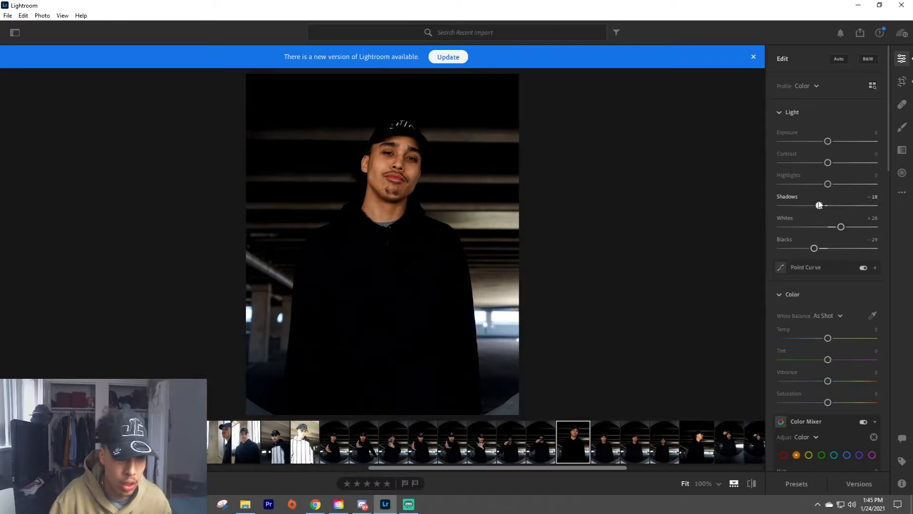
left_click_drag(395, 159, 536, 221)
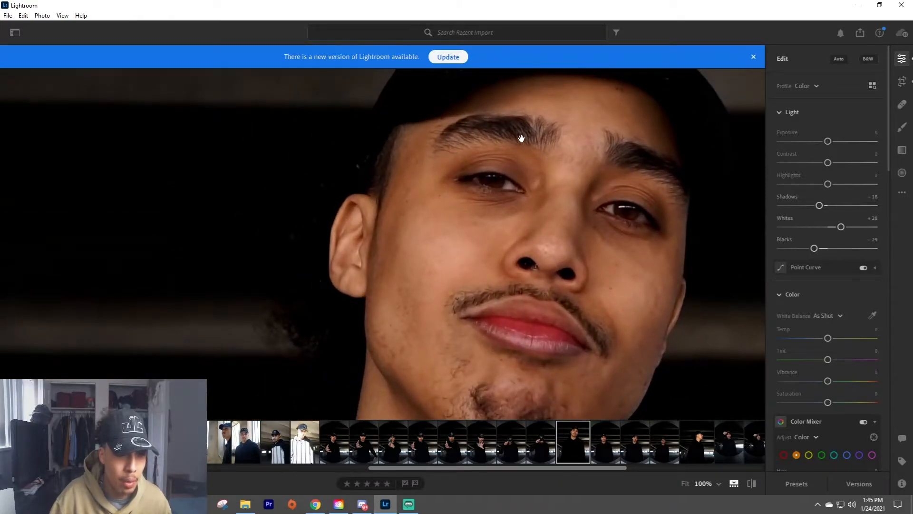
left_click_drag(559, 133, 442, 129)
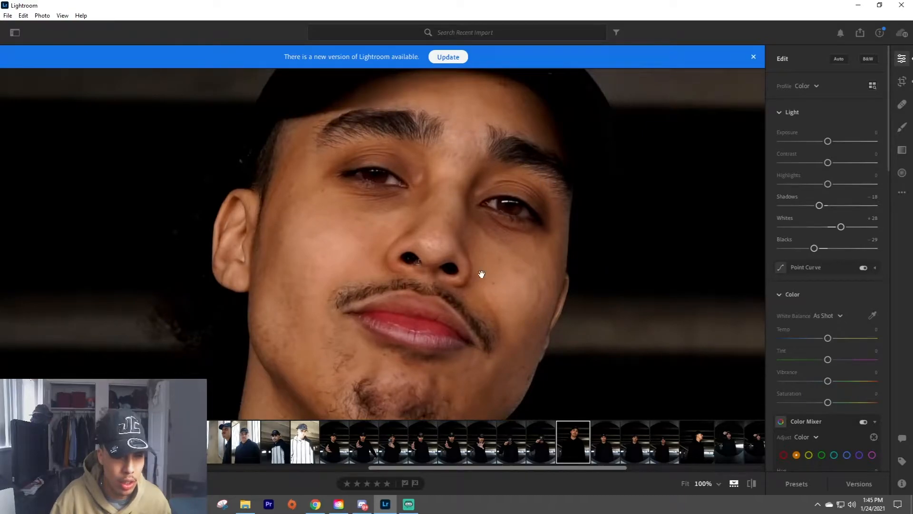
left_click_drag(481, 271, 402, 174)
left_click_drag(434, 220, 504, 173)
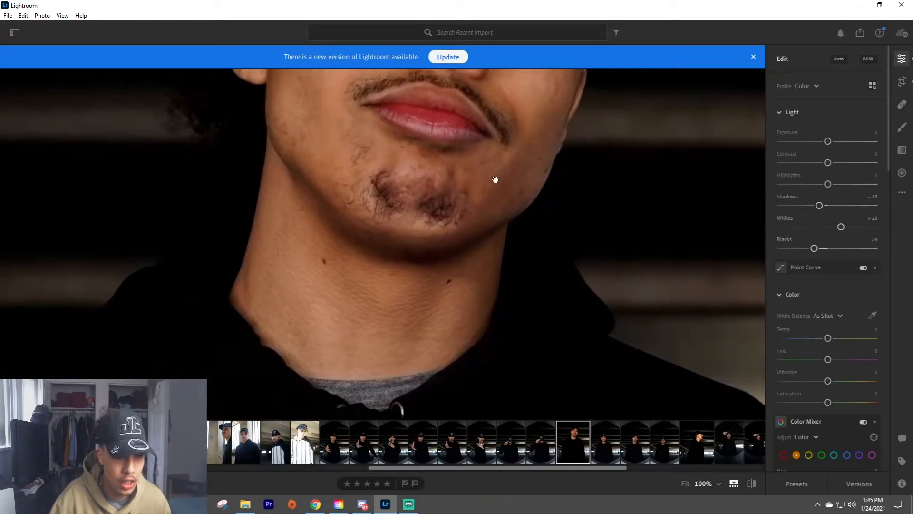
left_click_drag(192, 368, 304, 218)
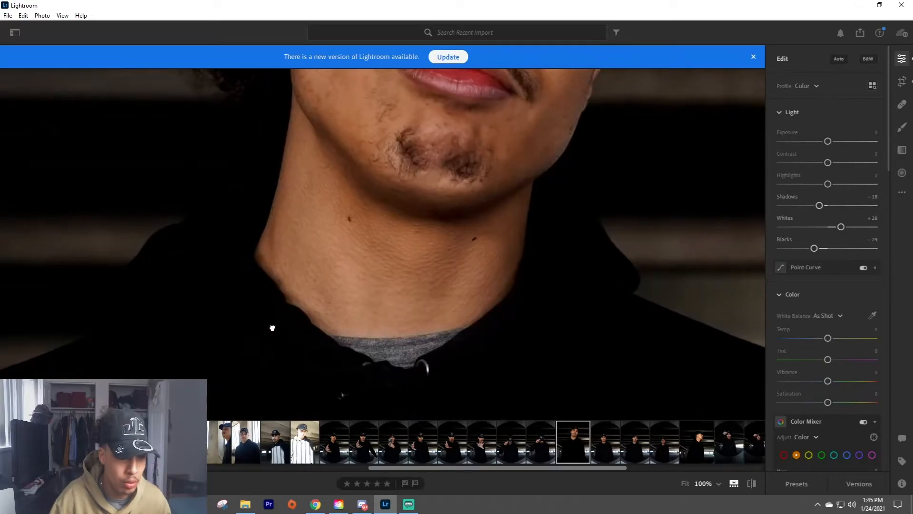
left_click(271, 326)
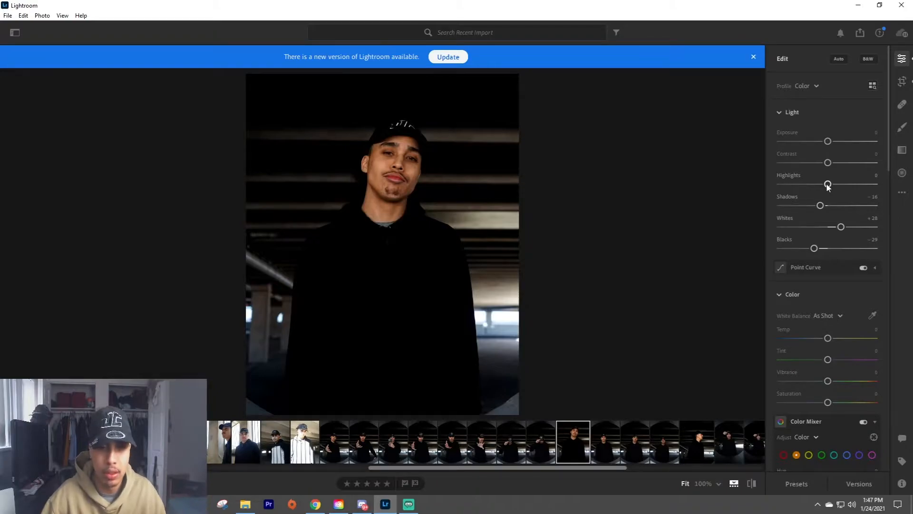
Set Highlights to +9, Contrast to +15 and Exposure to +0.15 for the portrait.
left_click_drag(827, 185, 760, 186)
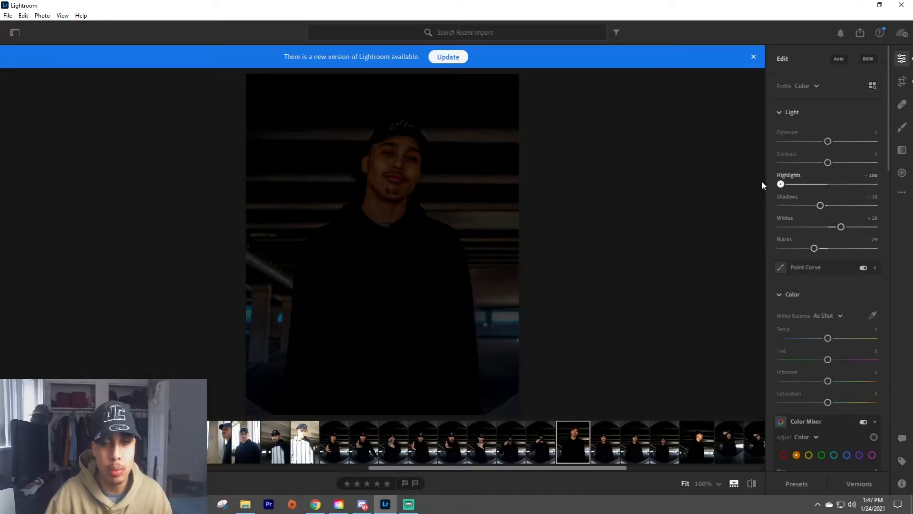
left_click_drag(780, 184, 832, 185)
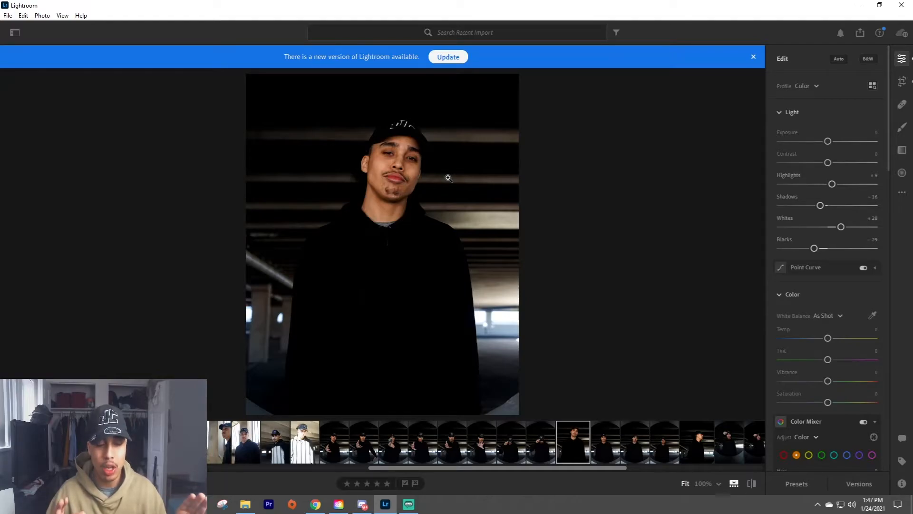
mouse_move(826, 164)
left_mouse_down()
mouse_move(873, 163)
mouse_move(825, 162)
mouse_move(834, 162)
left_mouse_up()
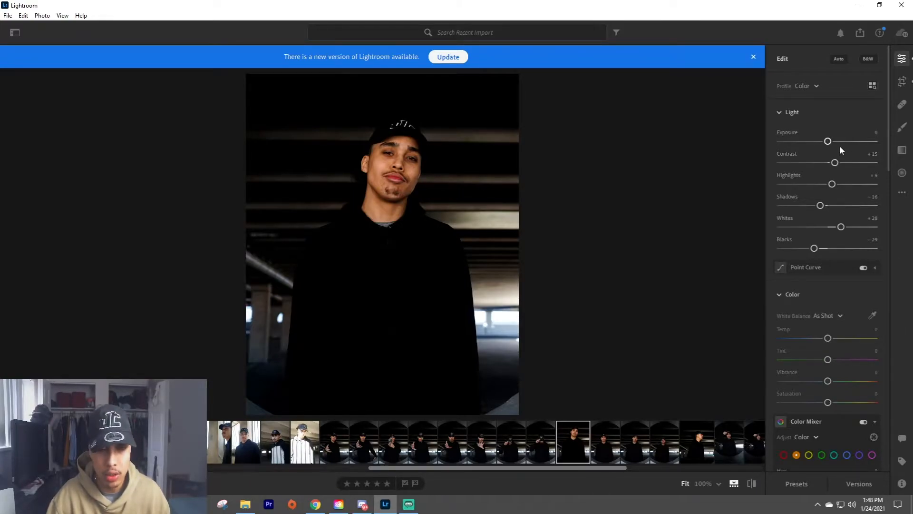
left_click_drag(827, 142, 829, 142)
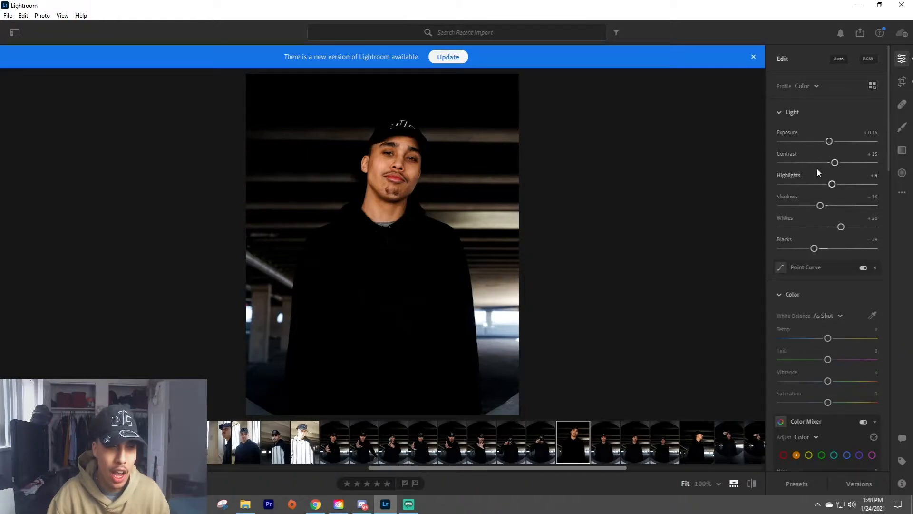
left_click(403, 179)
left_click_drag(403, 180, 433, 242)
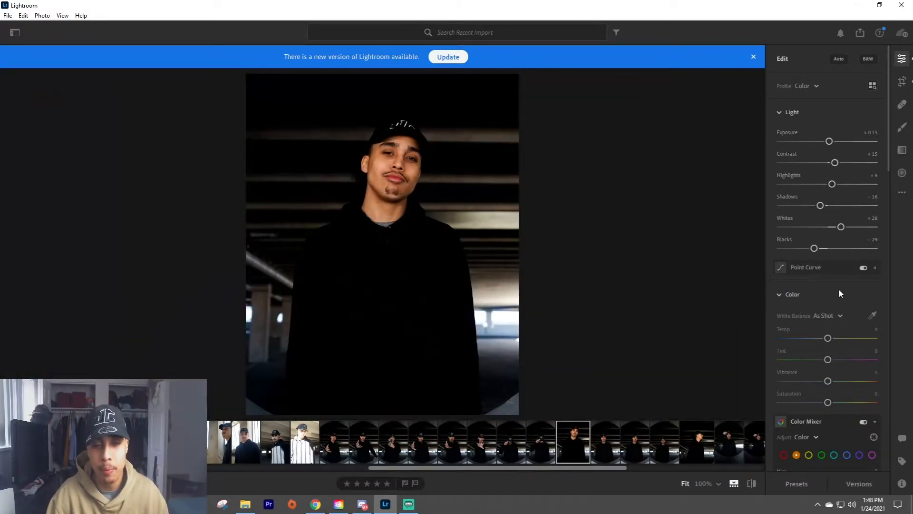
Warm the photo with Temp at +11, and set Vibrance to -17 and Saturation to +5.
scroll(833, 328, "down", 2)
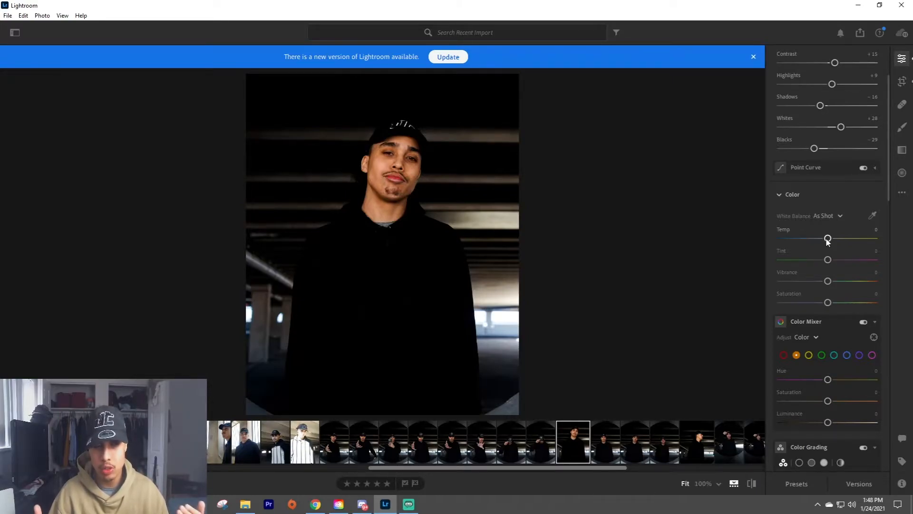
left_click_drag(827, 241, 835, 242)
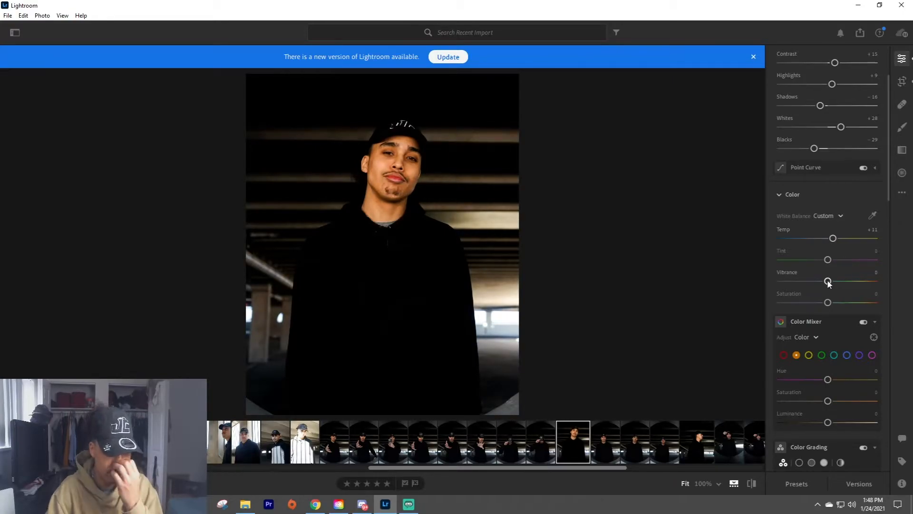
left_click_drag(826, 281, 831, 303)
In the Color Mixer, set orange luminance to +11, yellow luminance to +14 and yellow saturation to -55.
scroll(858, 271, "down", 2)
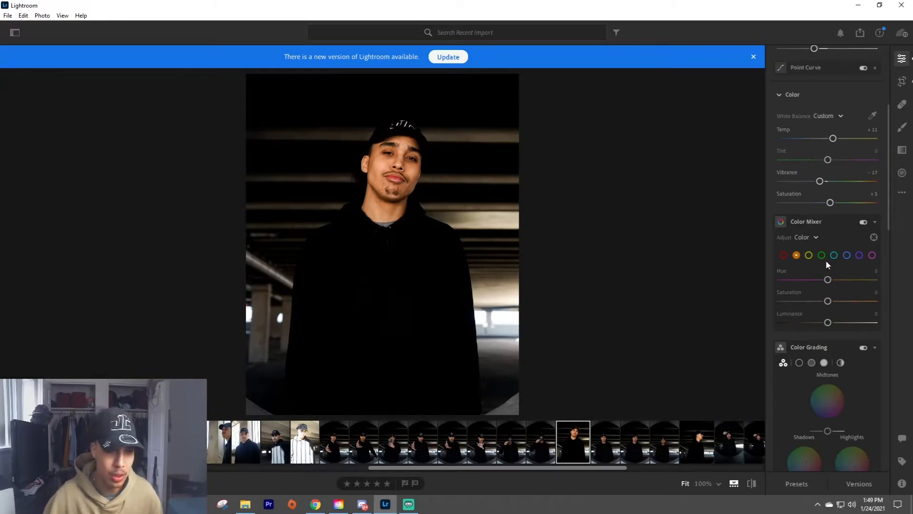
mouse_move(828, 322)
left_mouse_down()
mouse_move(815, 322)
mouse_move(832, 323)
left_mouse_up()
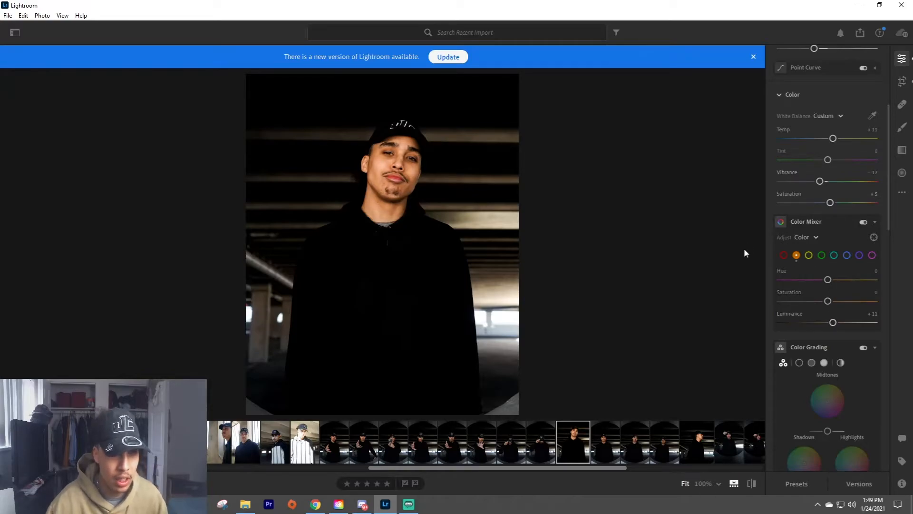
left_click(808, 255)
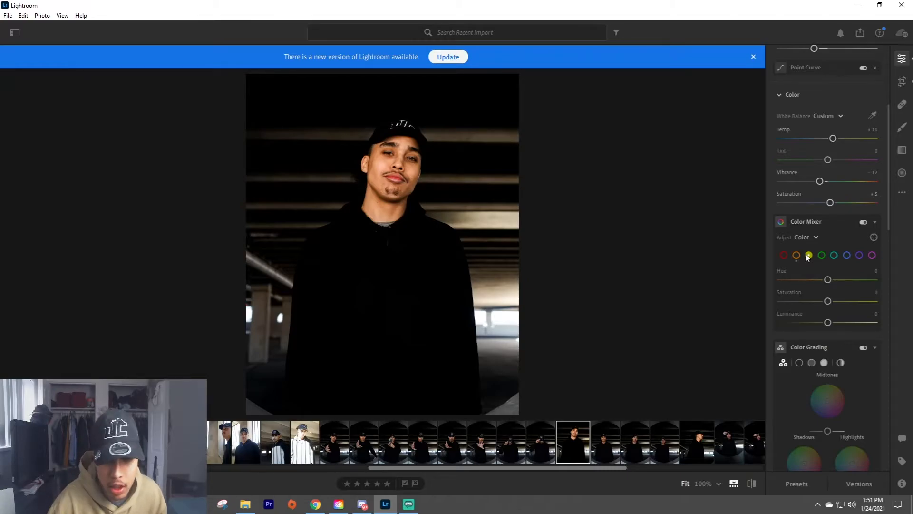
left_click_drag(828, 324, 706, 322)
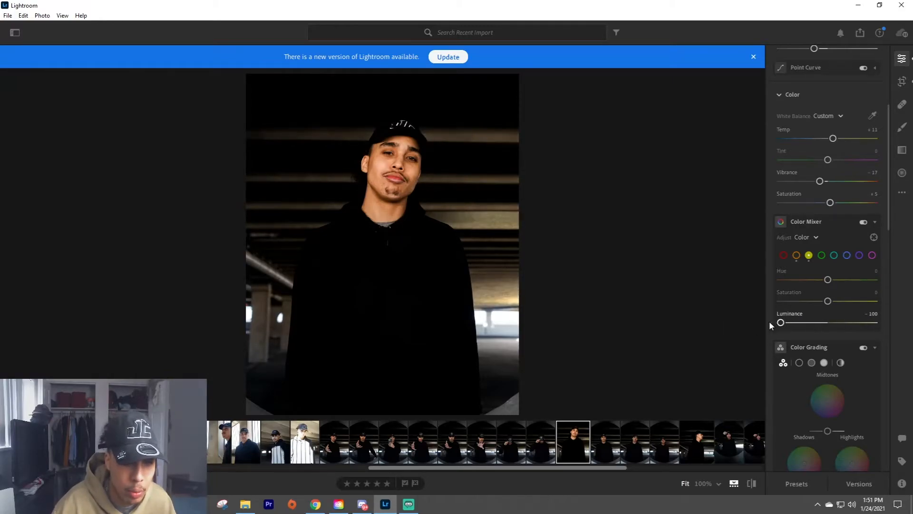
left_click(493, 291)
left_click_drag(483, 287, 490, 379)
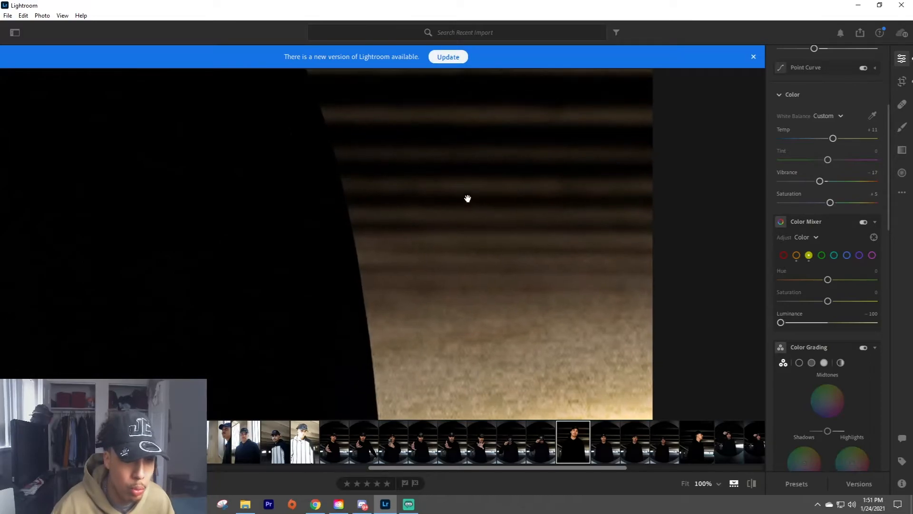
left_click(457, 183)
left_click_drag(781, 322, 837, 324)
left_click_drag(835, 324, 801, 301)
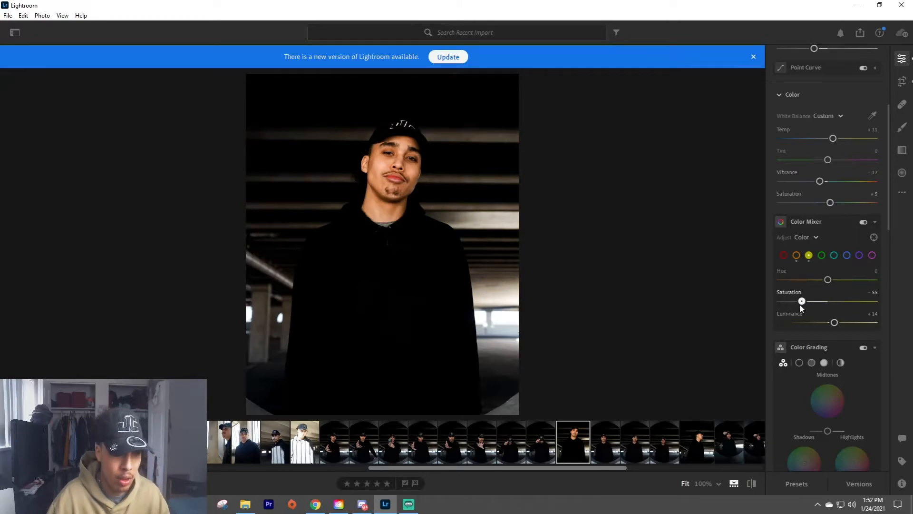
In the Color Mixer, lower the green hue and set the aqua hue to -52.
left_click(822, 256)
left_click_drag(827, 279, 803, 280)
left_click(834, 255)
left_click(505, 327)
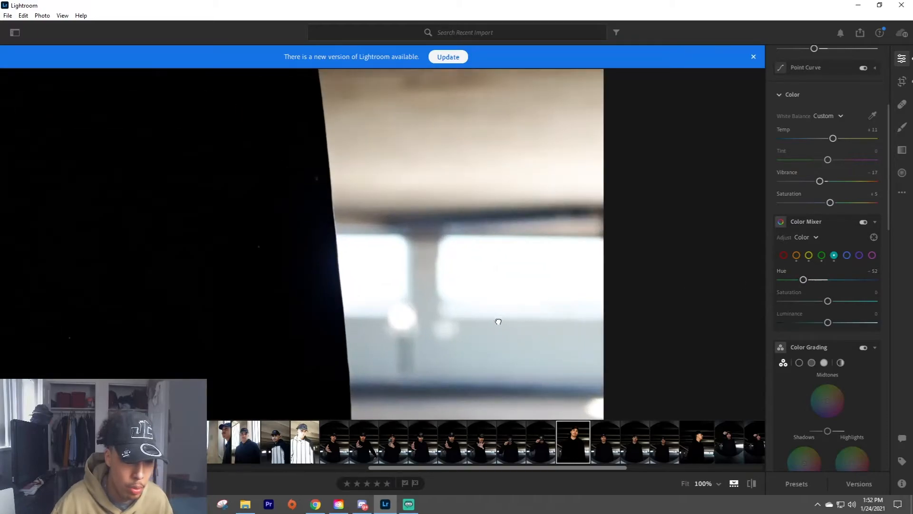
left_click(497, 323)
For blue in the Color Mixer, set hue to -22, saturation to -81 and luminance to +19.
left_click(847, 256)
left_click_drag(828, 280, 791, 301)
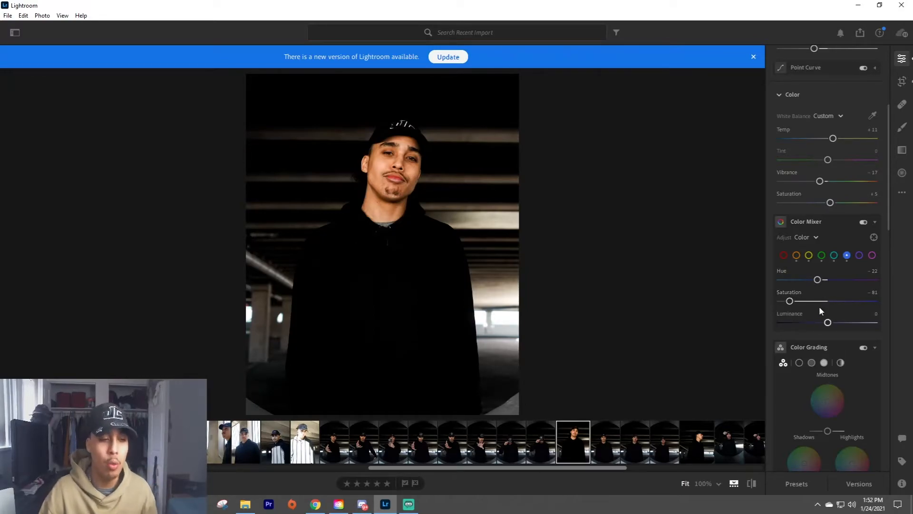
left_click_drag(828, 322, 836, 322)
In Color Grading, tint the midtones slightly toward blue and the shadows slightly toward green.
scroll(852, 256, "down", 3)
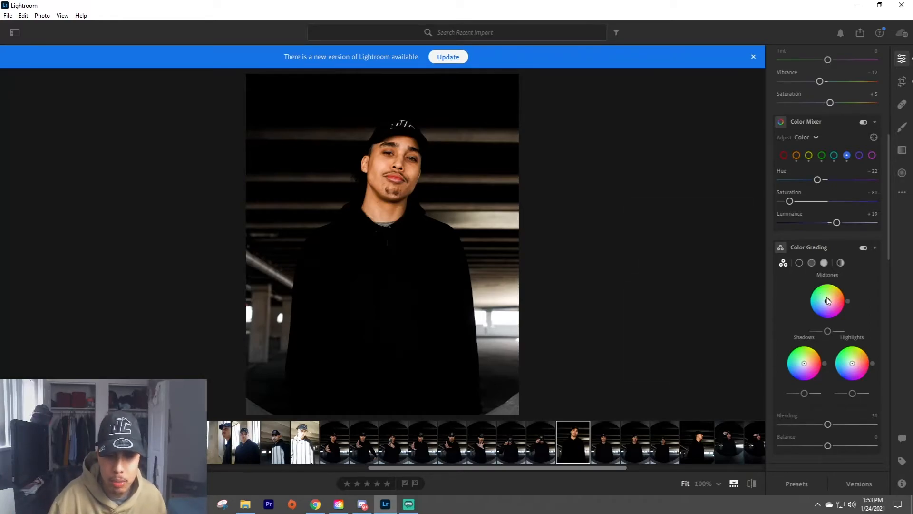
mouse_move(828, 302)
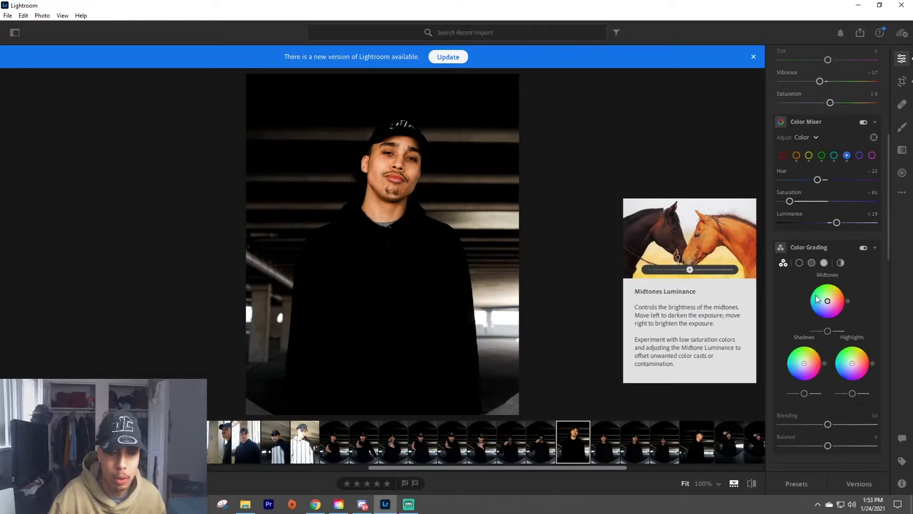
left_click_drag(827, 301, 825, 305)
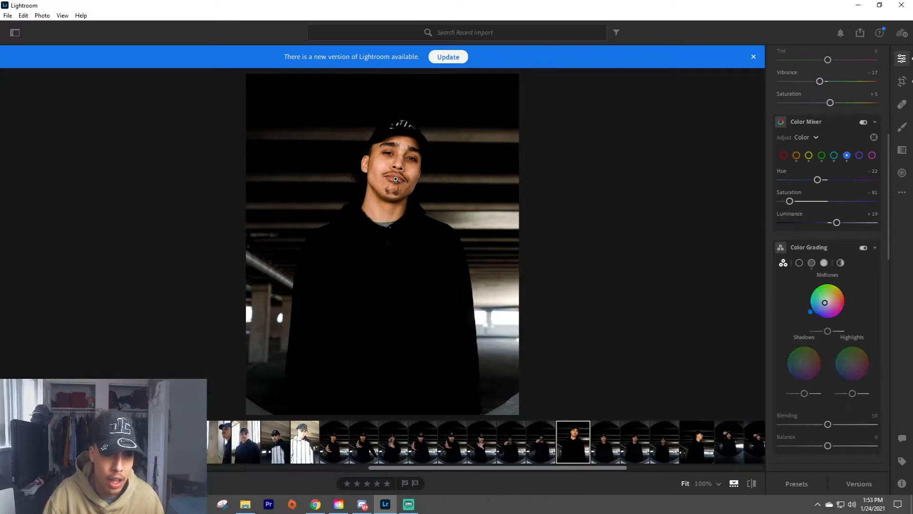
left_click(386, 173)
left_click_drag(486, 227, 356, 261)
left_click(557, 236)
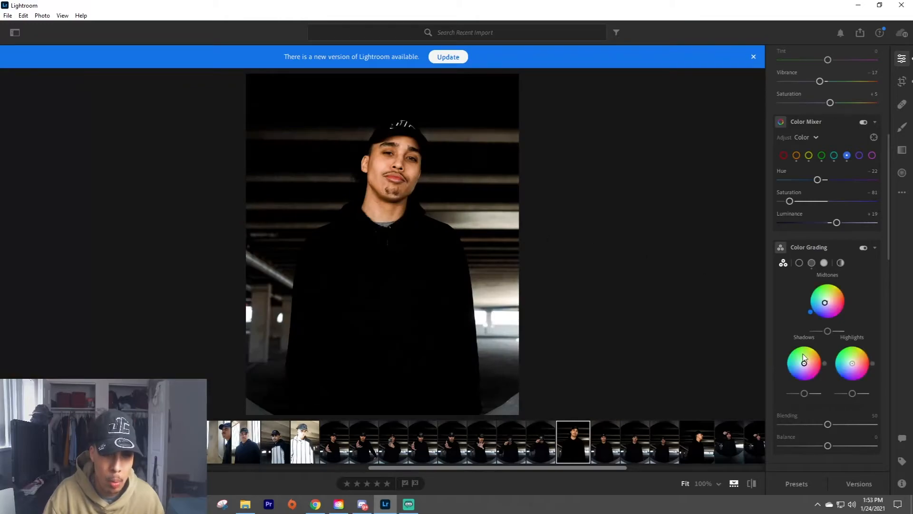
mouse_move(805, 362)
left_mouse_down()
mouse_move(787, 360)
mouse_move(788, 348)
mouse_move(802, 344)
mouse_move(813, 360)
mouse_move(798, 374)
mouse_move(796, 363)
mouse_move(808, 358)
mouse_move(805, 365)
left_mouse_up()
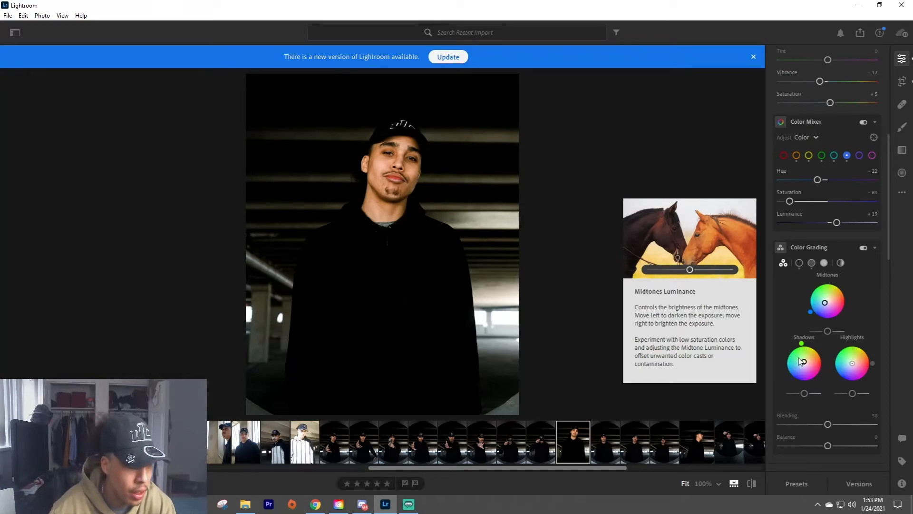
In the Effects settings, set Clarity to +10 and Texture to +17.
scroll(815, 356, "down", 5)
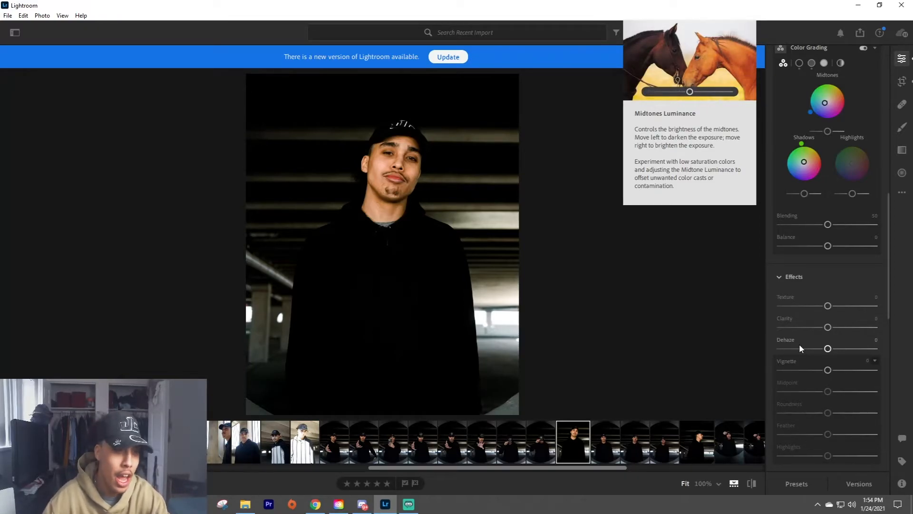
left_click_drag(827, 327, 833, 327)
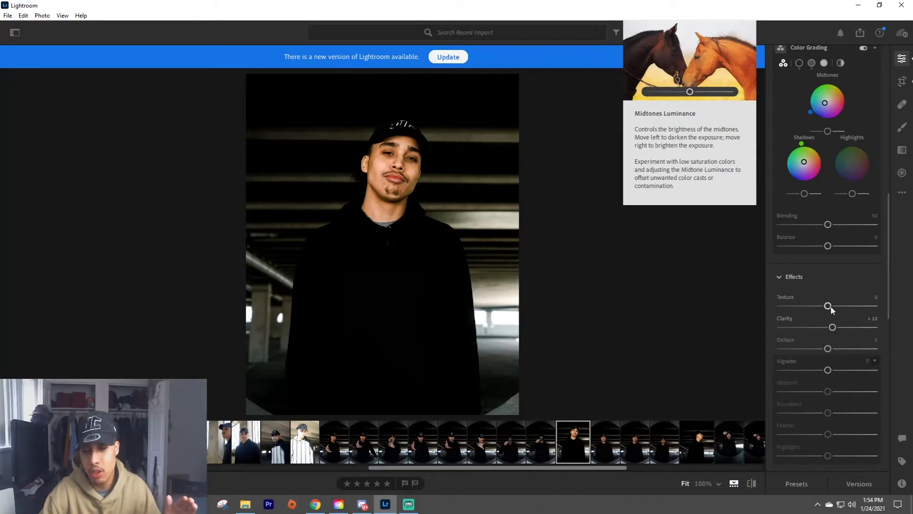
scroll(830, 314, "down", 5)
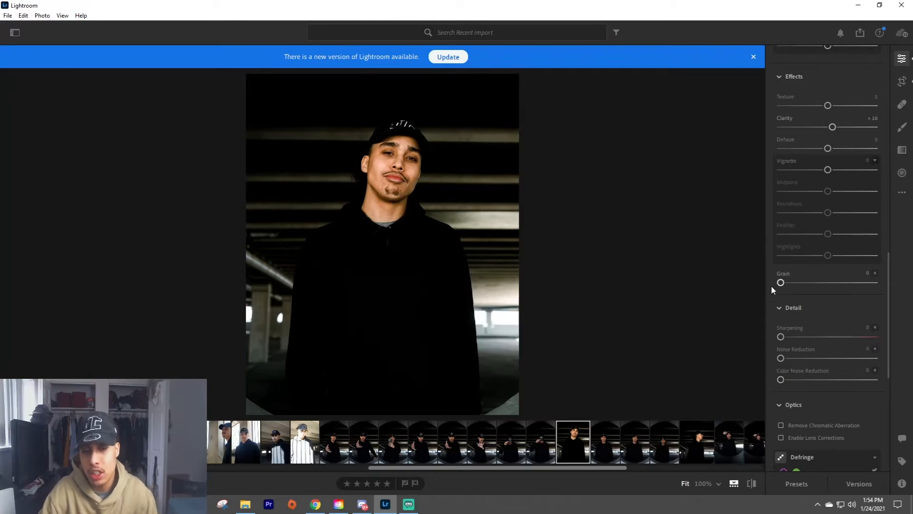
scroll(780, 300, "up", 2)
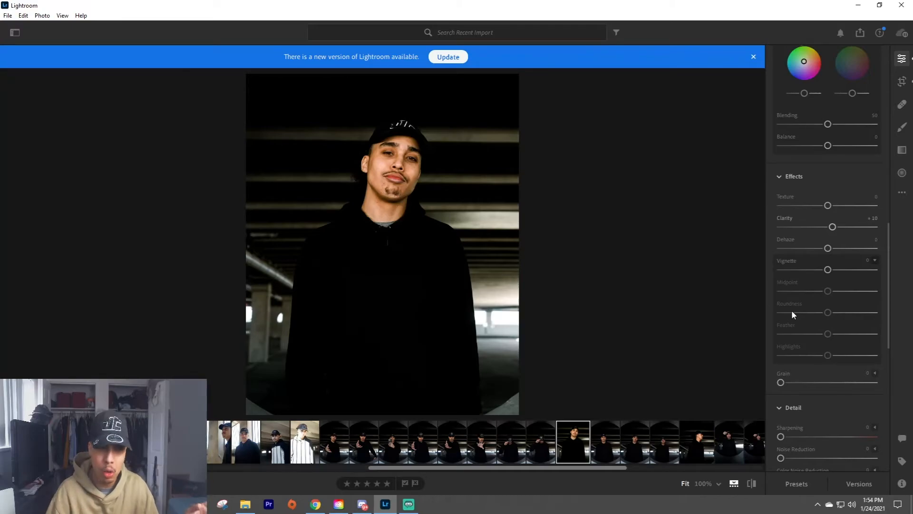
mouse_move(827, 205)
left_mouse_down()
mouse_move(841, 206)
mouse_move(814, 206)
mouse_move(828, 209)
left_mouse_up()
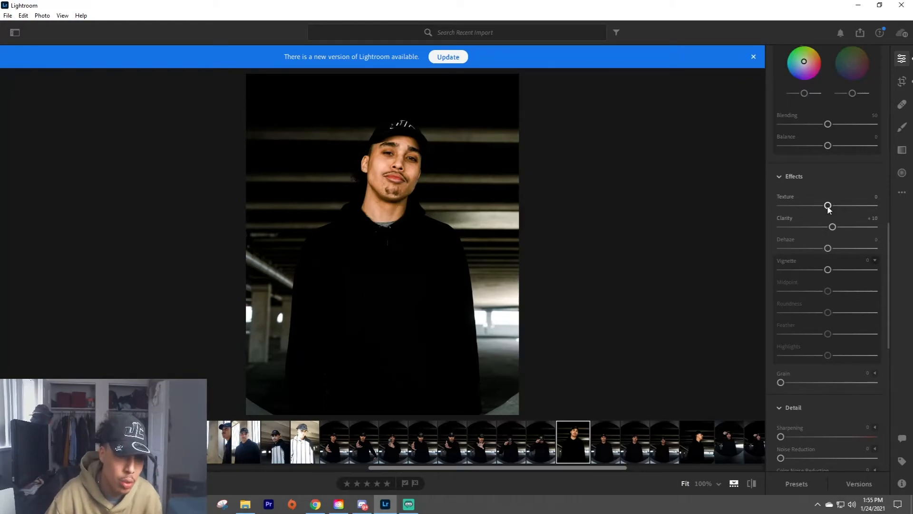
left_click_drag(824, 209, 835, 205)
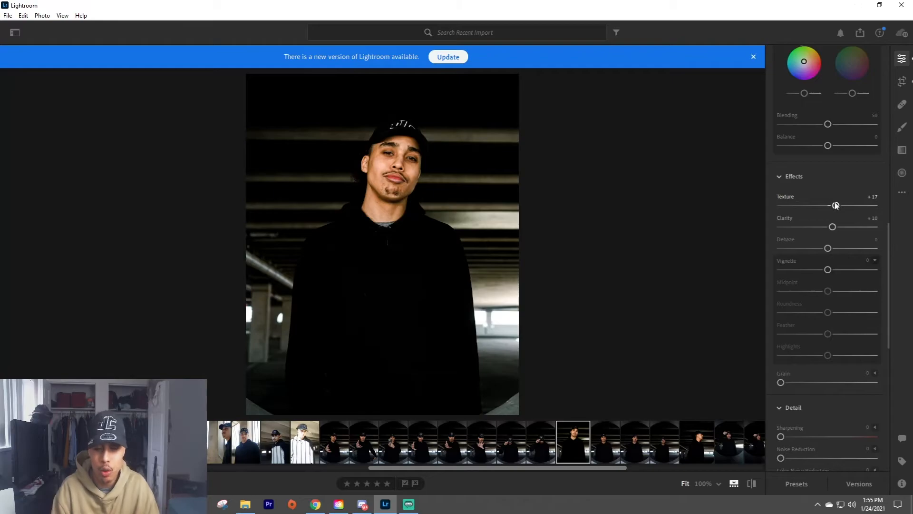
Set Noise Reduction to 13 in the Detail settings, judging the skin smoothing on the face at 100% zoom.
scroll(820, 199, "down", 4)
scroll(804, 190, "up", 5)
scroll(798, 175, "down", 3)
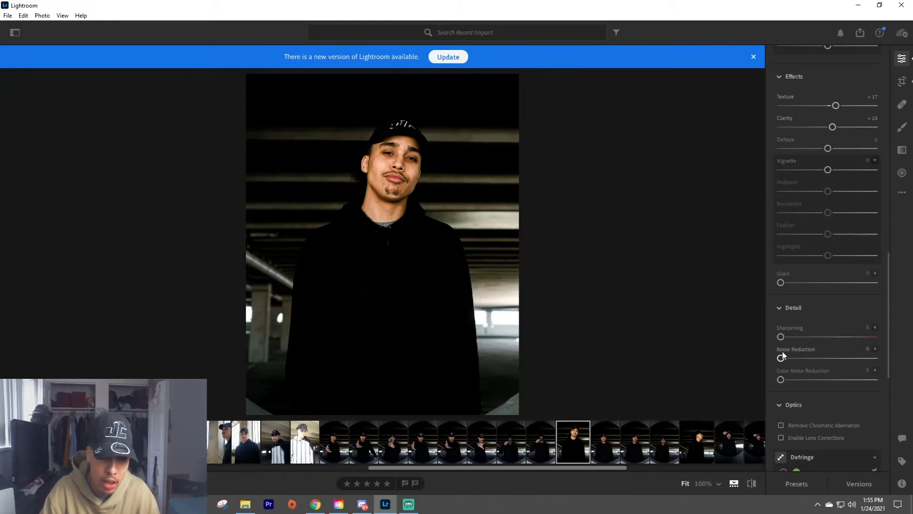
left_click_drag(811, 360, 874, 358)
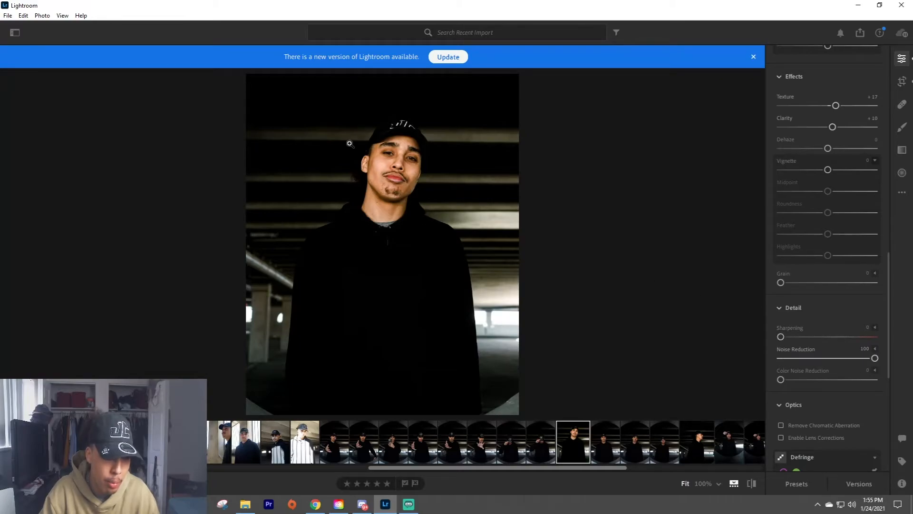
left_click(398, 158)
left_click_drag(556, 231, 448, 196)
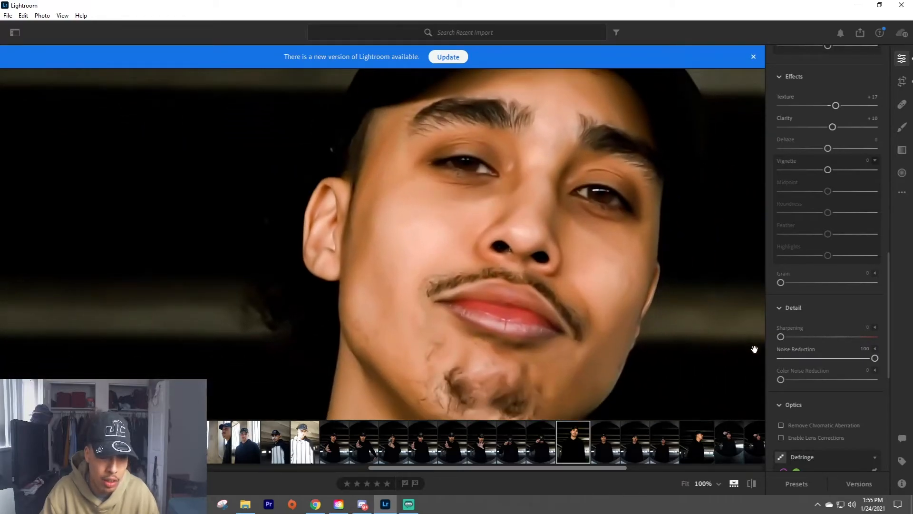
left_click(793, 359)
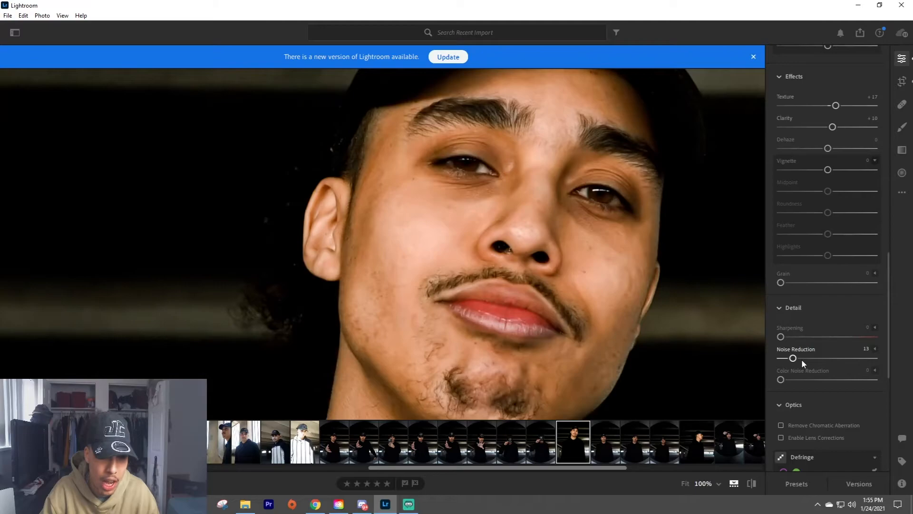
left_click(643, 308)
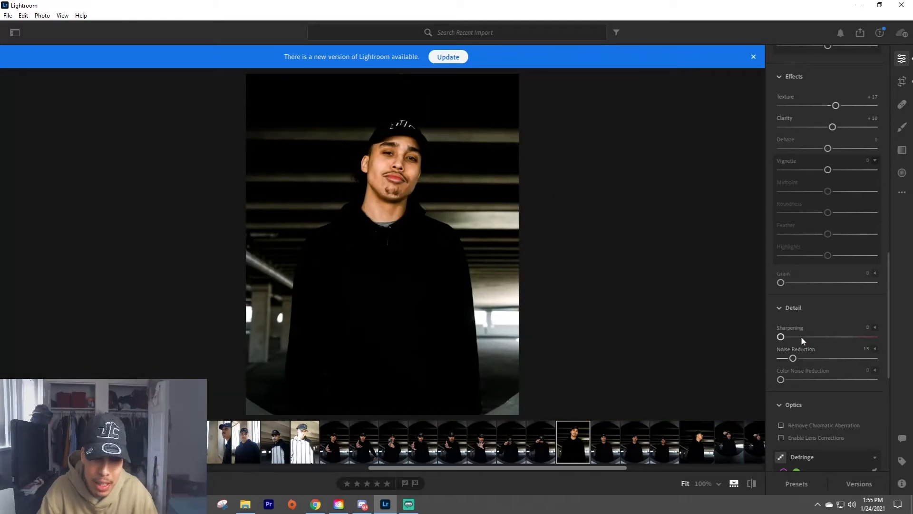
Add a slight dark vignette to the garage portrait and enable lens corrections.
left_click_drag(827, 170, 821, 171)
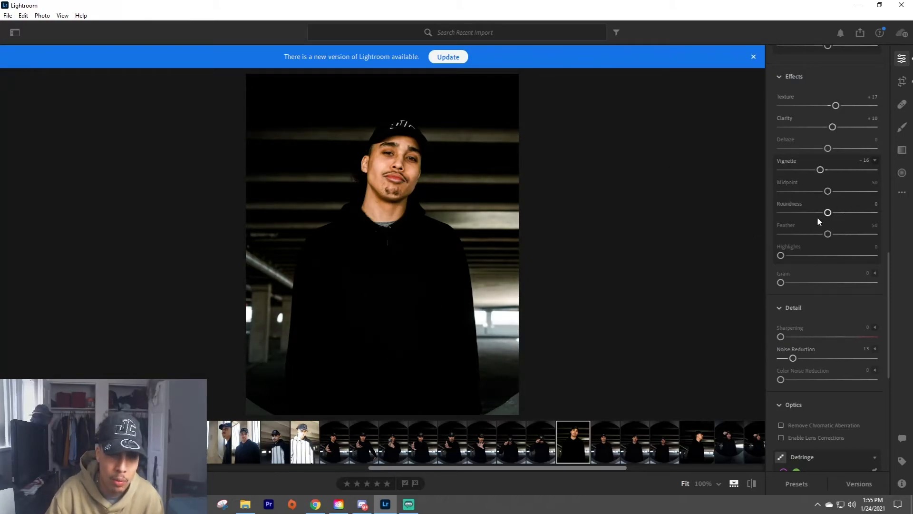
left_click_drag(821, 171, 825, 171)
scroll(828, 318, "down", 4)
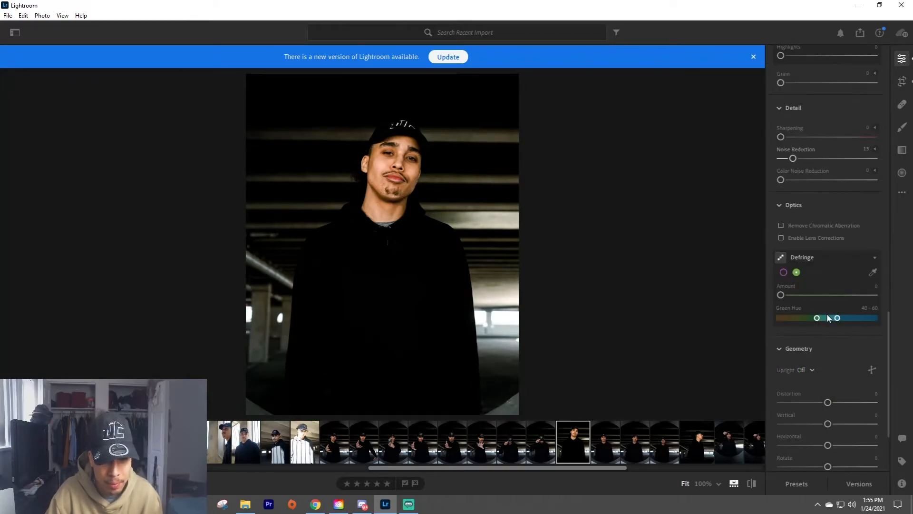
left_click(779, 236)
scroll(825, 224, "down", 1)
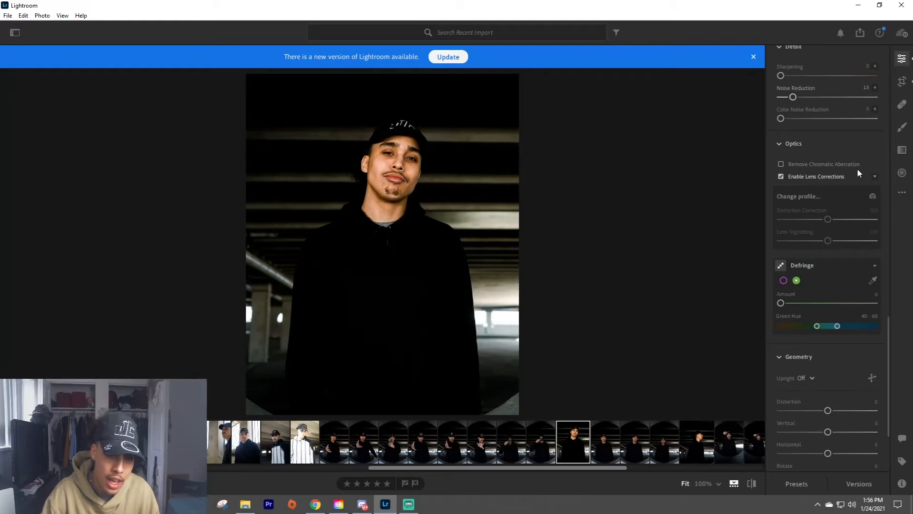
left_click_drag(385, 170, 586, 264)
left_click(565, 257)
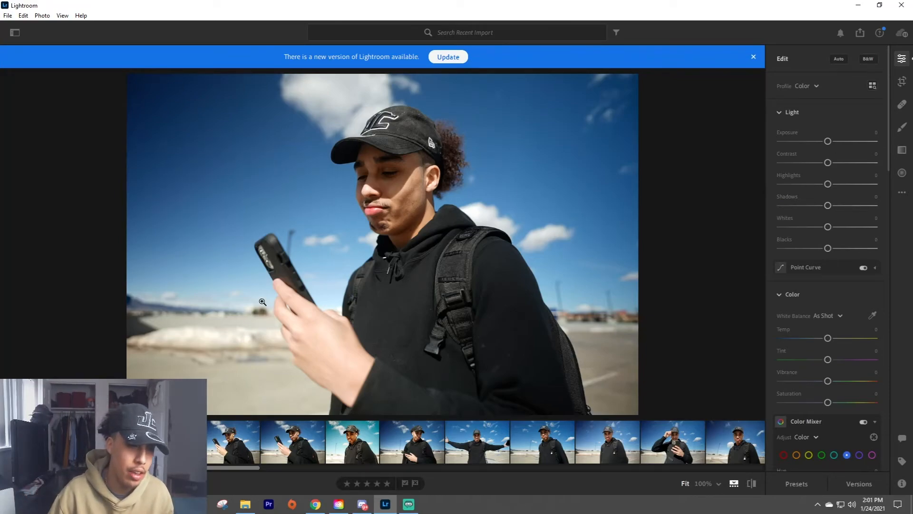
Crop the blue-sky photo to the 4 x 5 / 8 x 10 ratio, tightened around the man holding the phone.
left_click_drag(225, 339, 542, 301)
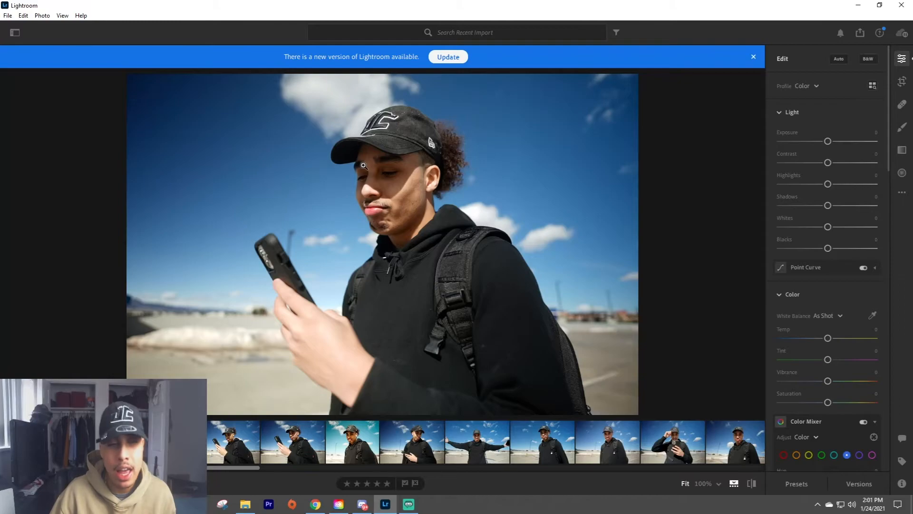
key("c")
left_click(819, 77)
left_click(830, 154)
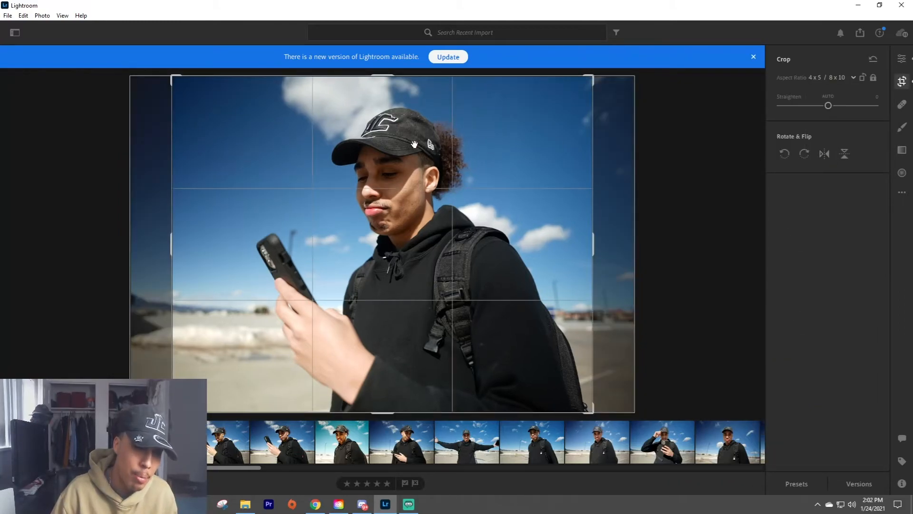
left_click_drag(175, 76, 188, 91)
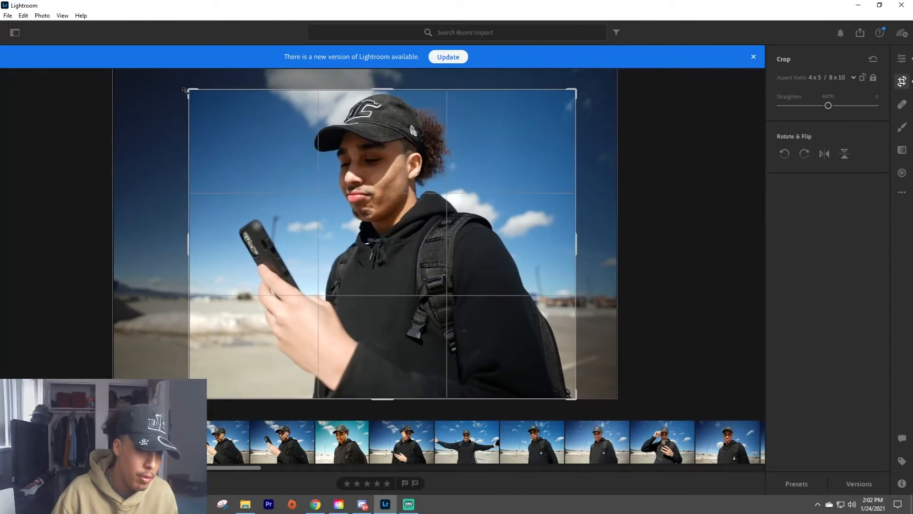
left_click_drag(444, 171, 441, 188)
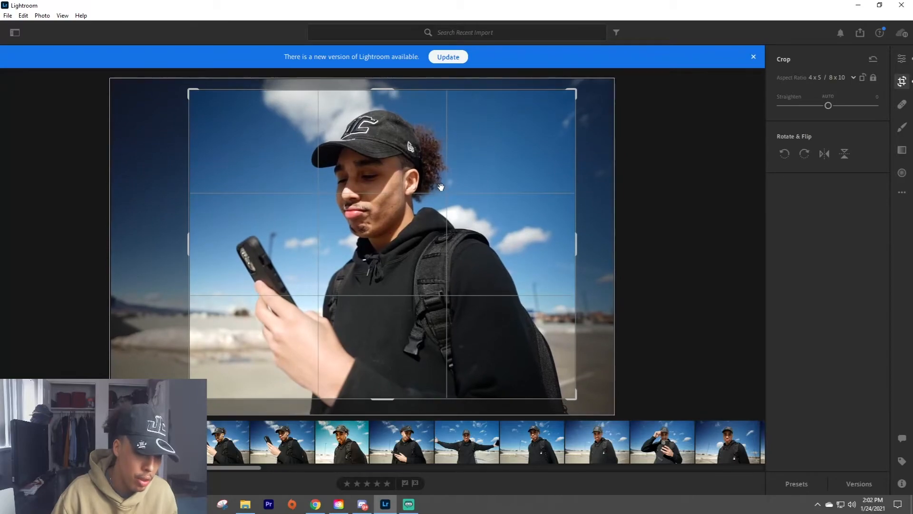
key("Return")
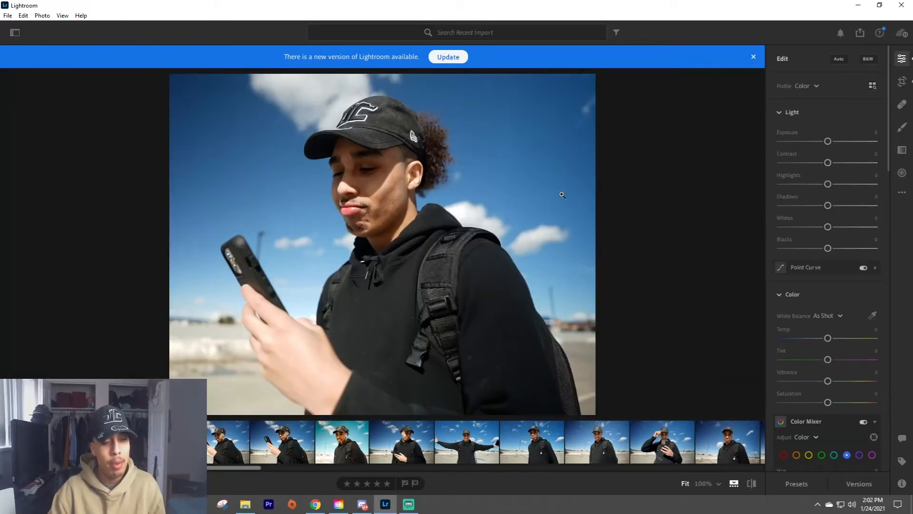
In the Light settings, set Blacks to -47, Whites to +60, Shadows to +29, Highlights to -35 and Contrast to +14.
left_click_drag(827, 248, 805, 251)
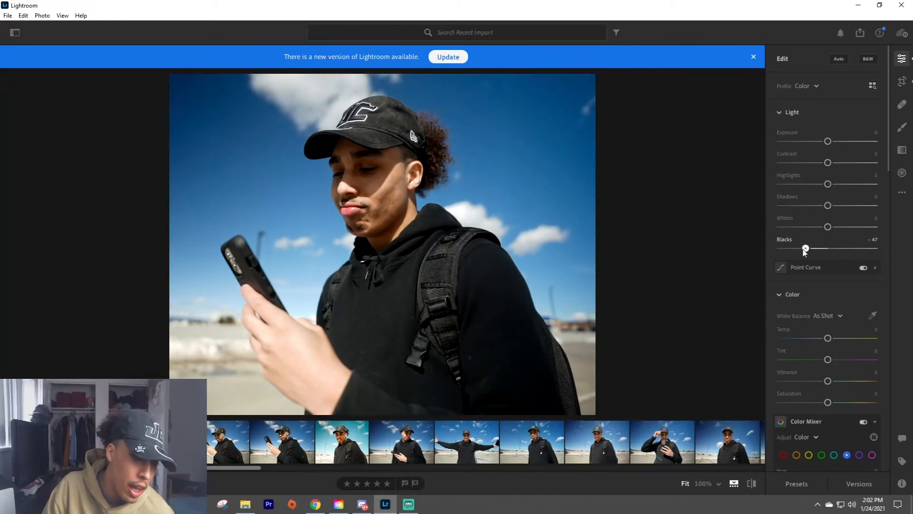
left_click_drag(827, 226, 809, 192)
left_click_drag(827, 162, 832, 163)
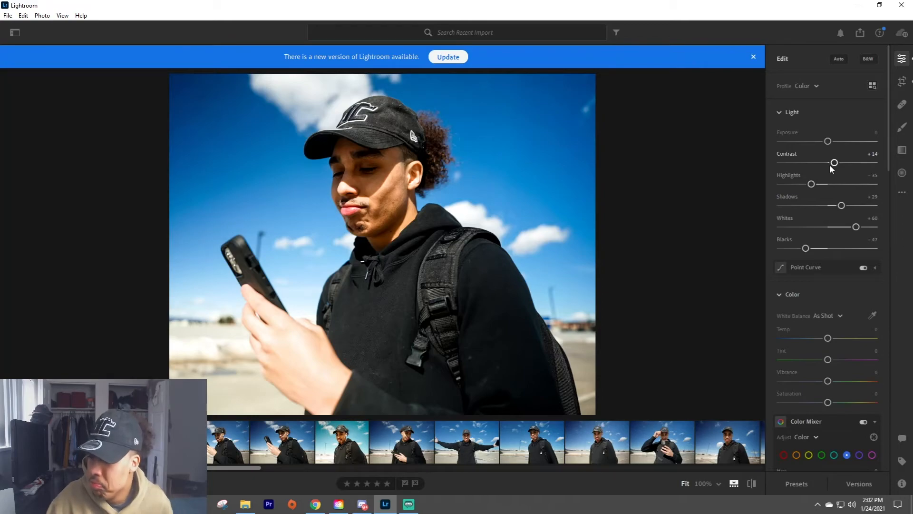
In the Color settings, set Temp to +8, Vibrance to -19 and Saturation to +8, checking the photo up close.
scroll(831, 259, "down", 2)
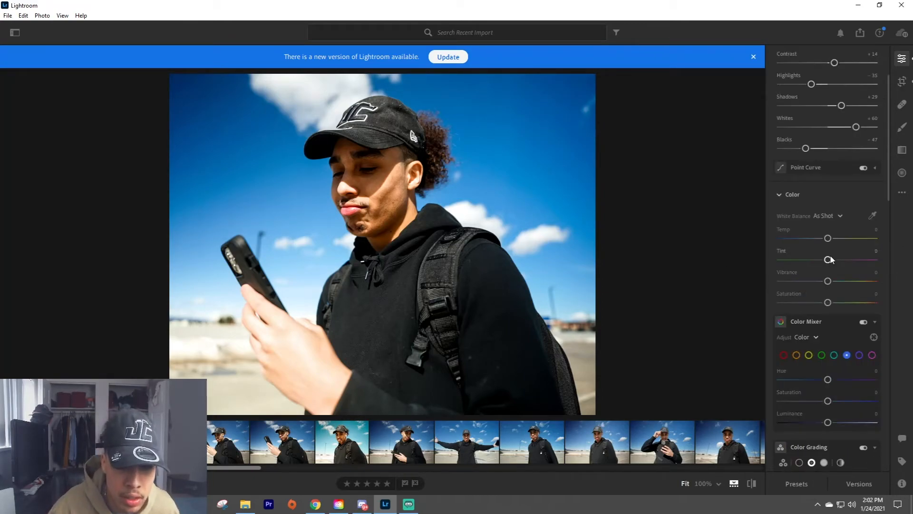
mouse_move(827, 239)
left_mouse_down()
mouse_move(819, 239)
mouse_move(827, 240)
left_mouse_up()
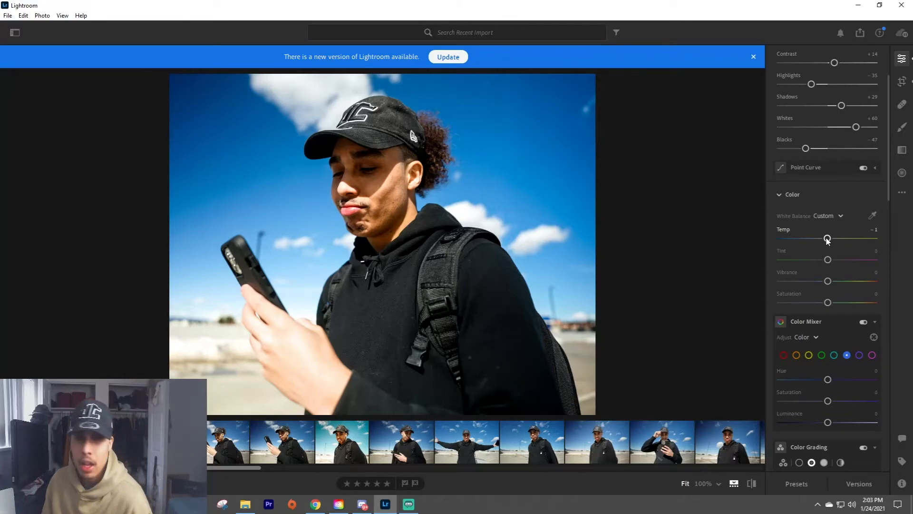
left_click_drag(827, 239, 831, 239)
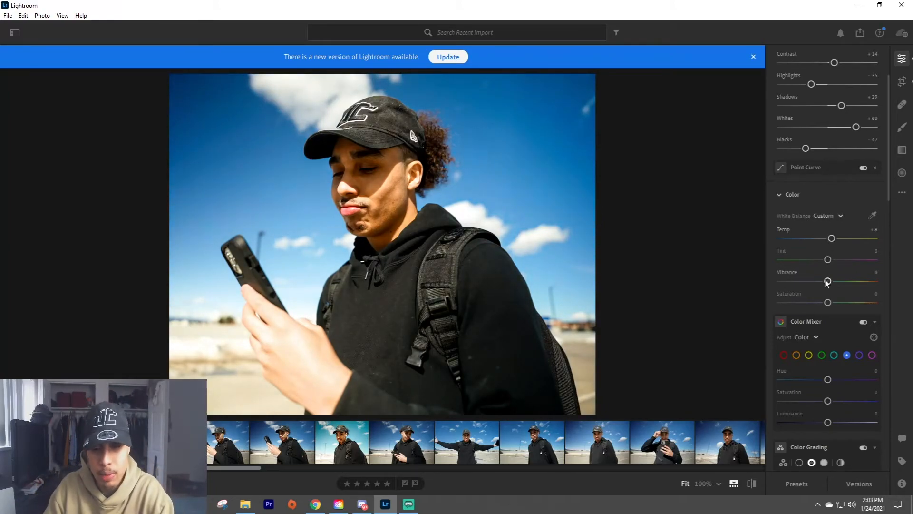
left_click_drag(827, 282, 822, 284)
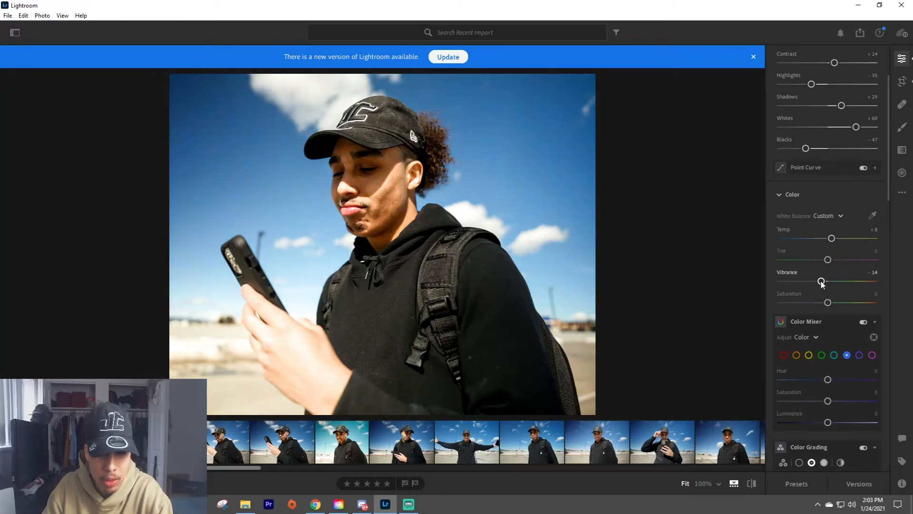
left_click_drag(822, 282, 831, 303)
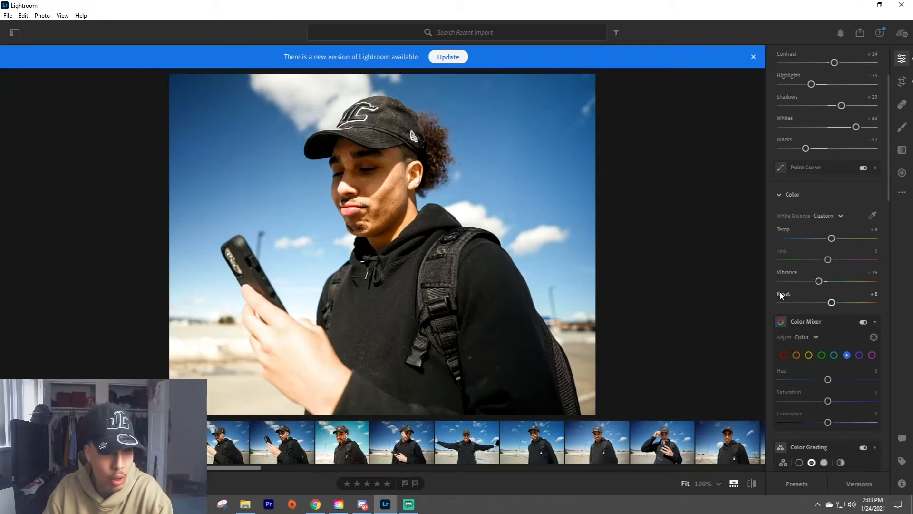
left_click(518, 237)
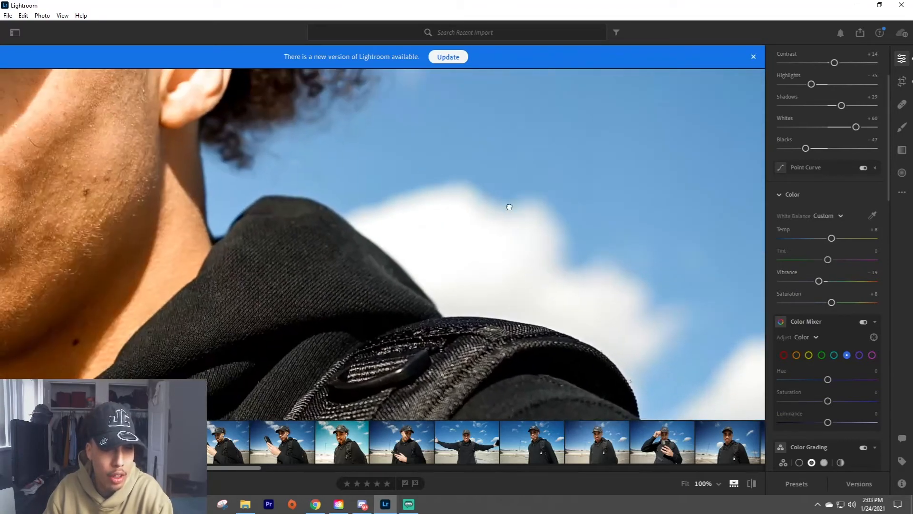
left_click_drag(509, 207, 493, 304)
left_click(494, 307)
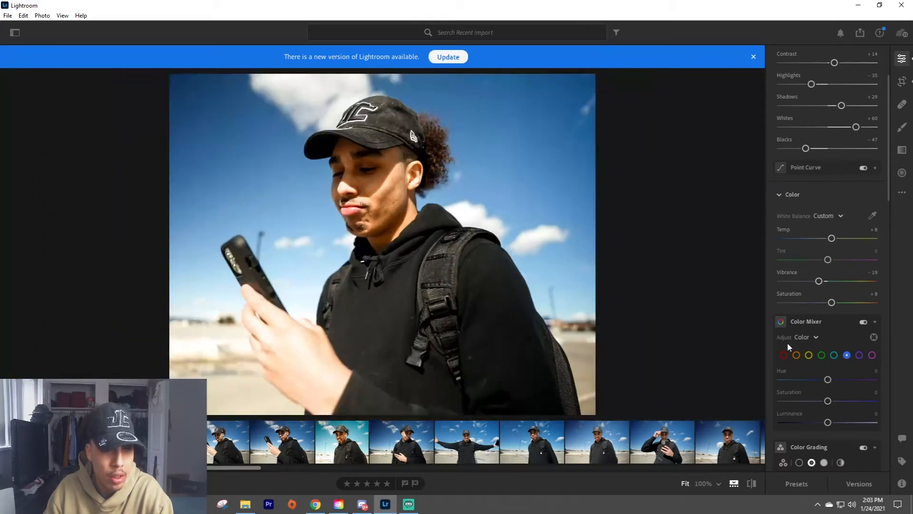
For blue in the Color Mixer, set hue to -24 and luminance to +36.
scroll(821, 357, "down", 3)
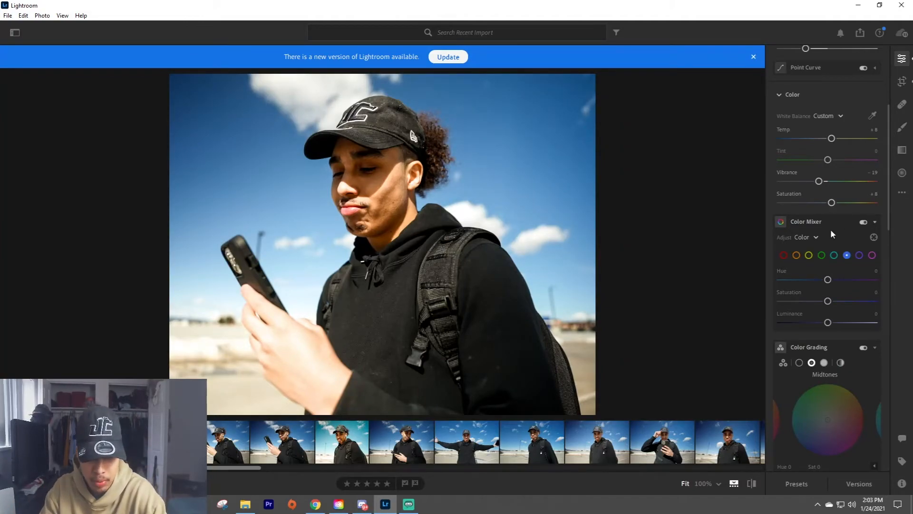
left_click_drag(828, 280, 813, 281)
mouse_move(828, 322)
left_mouse_down()
mouse_move(886, 317)
mouse_move(844, 316)
left_mouse_up()
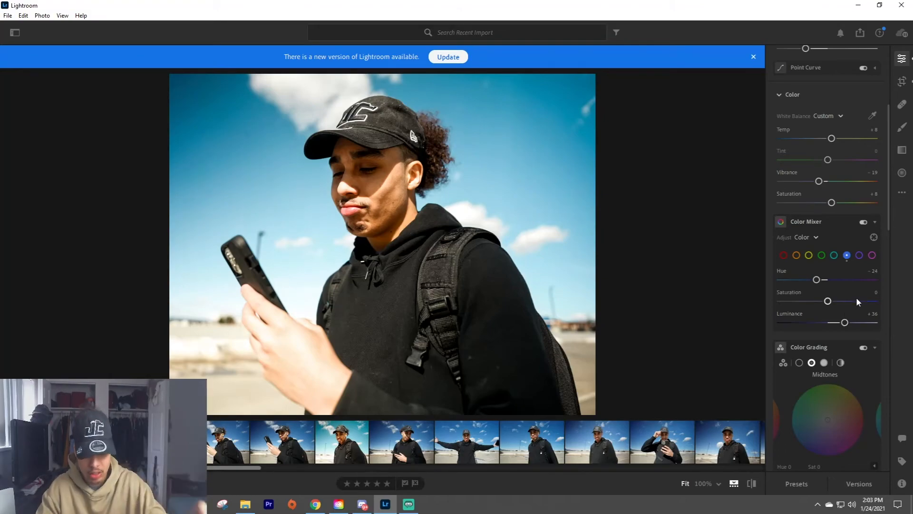
For aqua in the Color Mixer, set hue to -43, saturation to -68 and luminance to +81.
left_click_drag(826, 303, 795, 301)
left_click(834, 255)
left_click_drag(827, 322, 865, 323)
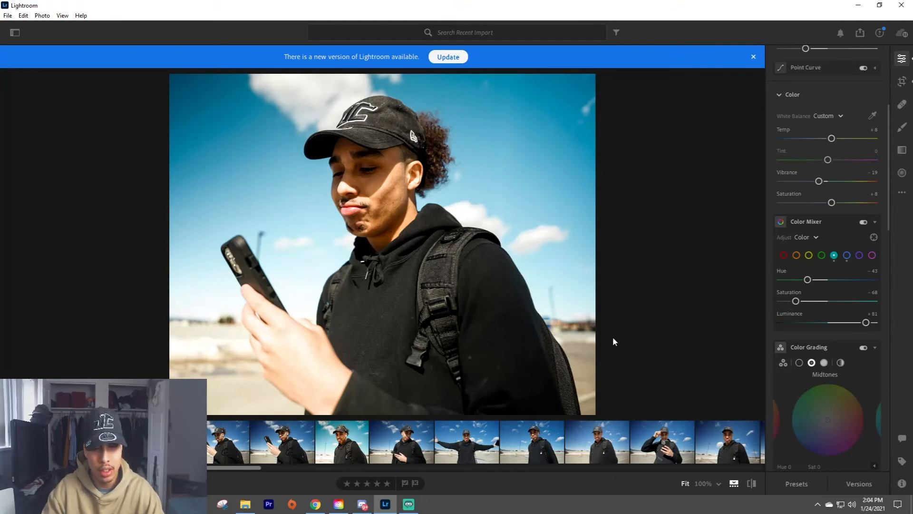
In the Color Mixer, set yellow to hue -19, saturation -21 and luminance -11, and orange to saturation -9 and luminance +21.
left_click(811, 254)
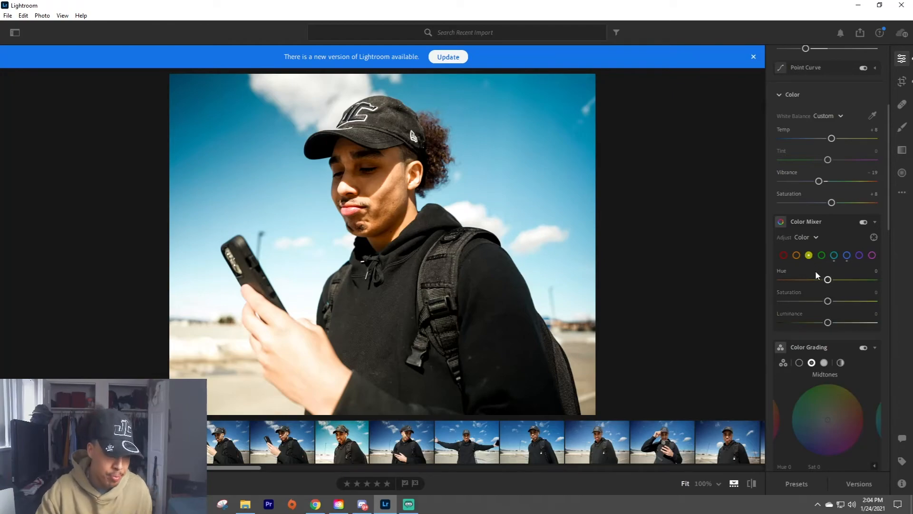
left_click_drag(824, 324, 819, 301)
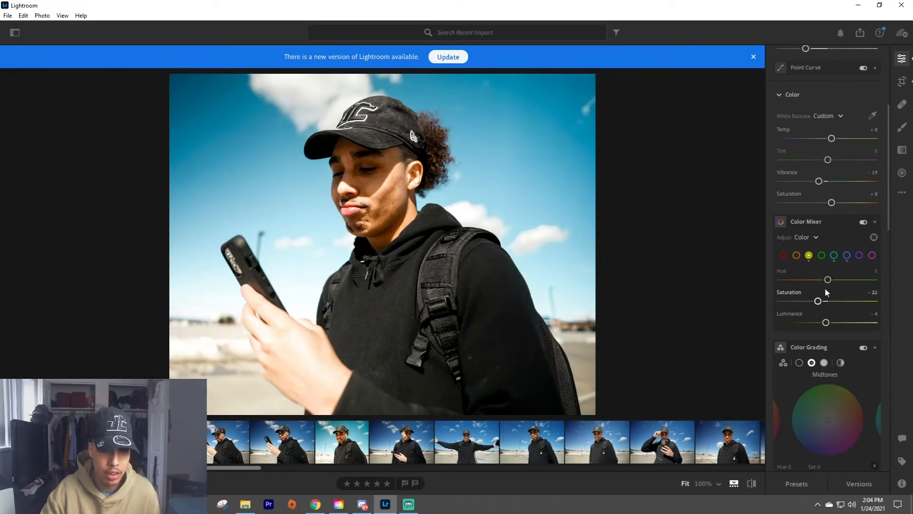
left_click(796, 255)
mouse_move(827, 322)
left_mouse_down()
mouse_move(848, 320)
mouse_move(817, 320)
mouse_move(828, 324)
left_mouse_up()
left_click(808, 255)
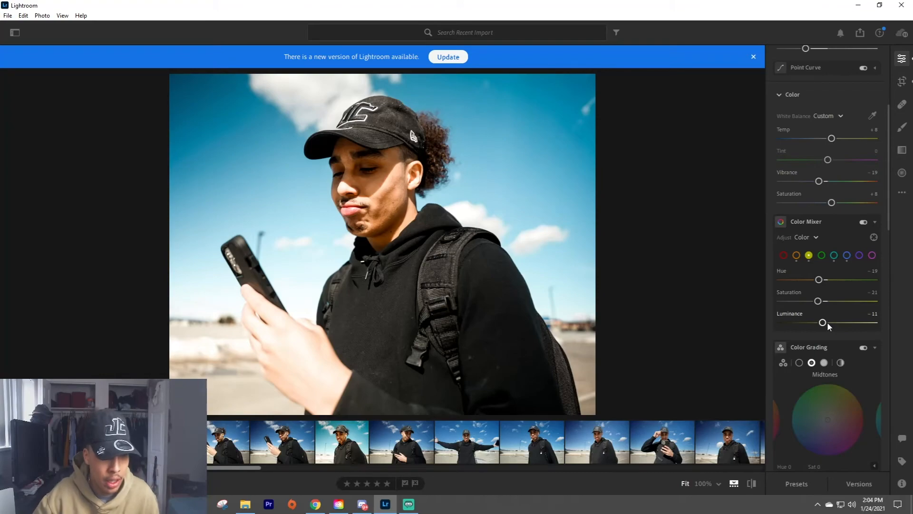
left_click(796, 255)
left_click_drag(826, 301, 825, 303)
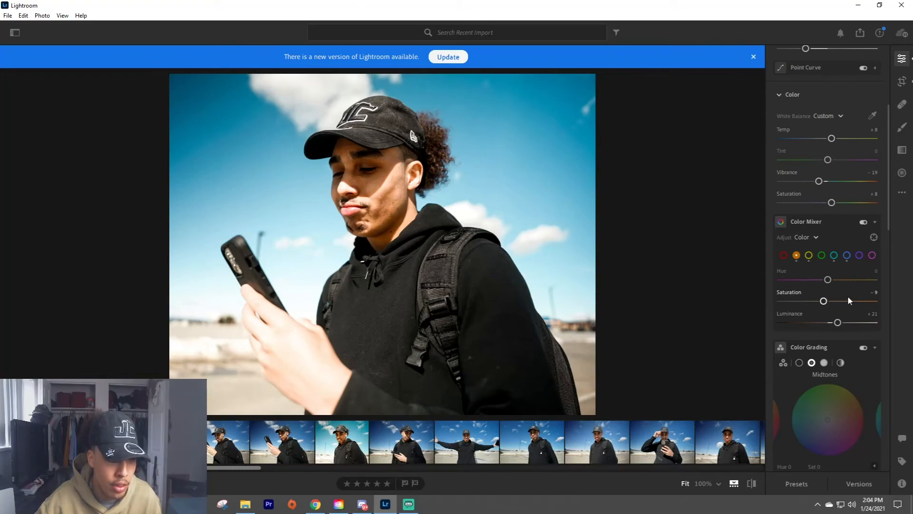
Set Whites to +34 and Blacks to -37, and shift the photo slightly rightward inside the crop frame.
scroll(849, 300, "up", 5)
left_click_drag(845, 227, 812, 249)
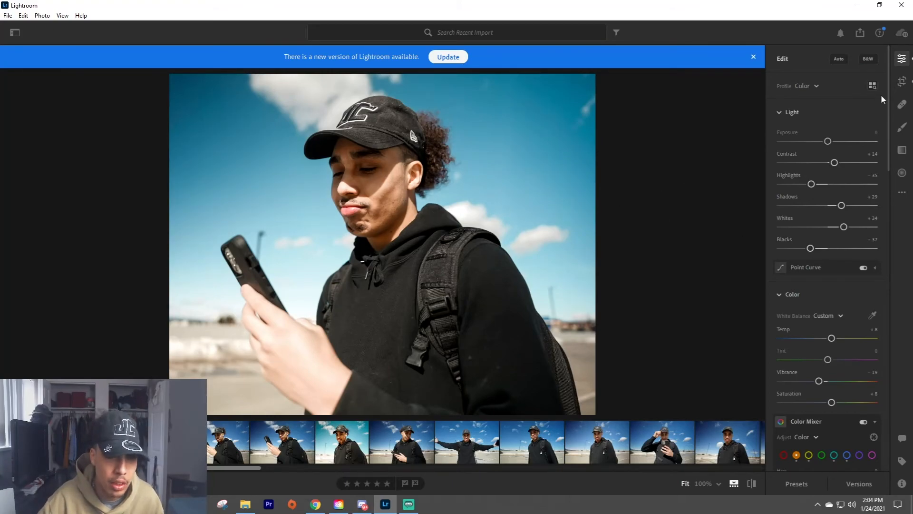
left_click(902, 81)
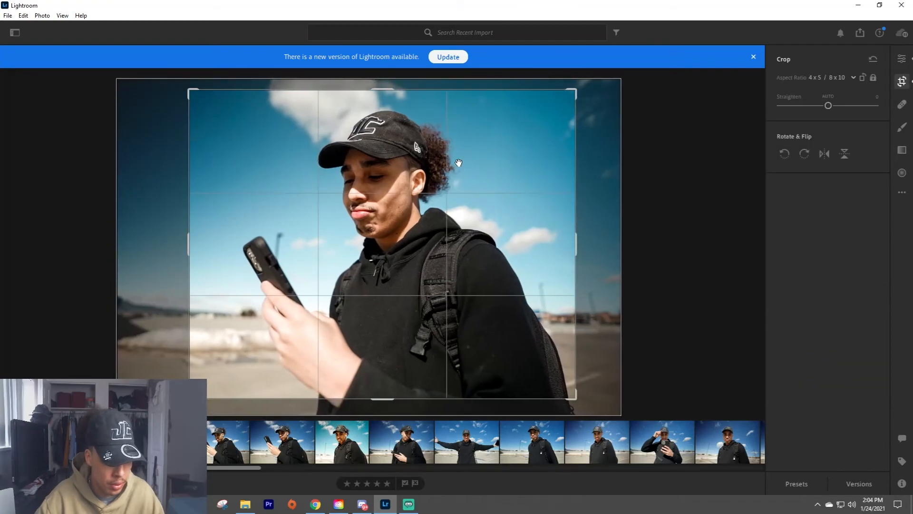
key("Return")
In Color Grading, tint the midtones blue with hue 241, saturation 13, and the shadows yellow with hue 52, saturation 21.
scroll(849, 272, "down", 10)
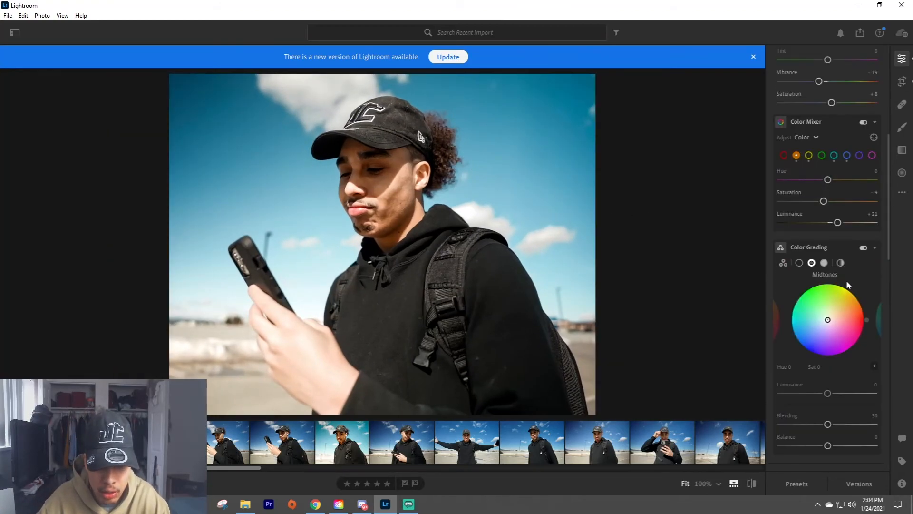
left_click_drag(822, 211, 826, 224)
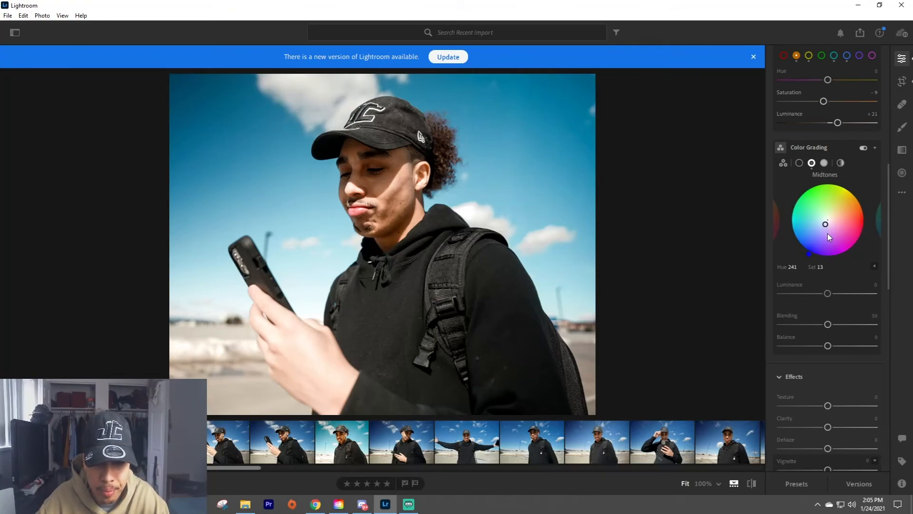
left_click(824, 163)
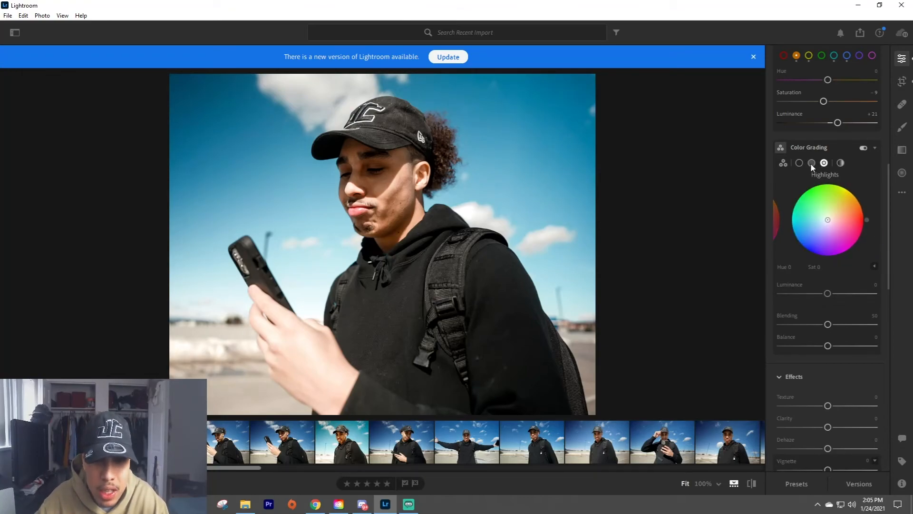
left_click(799, 163)
mouse_move(827, 220)
left_mouse_down()
mouse_move(822, 208)
mouse_move(833, 213)
left_mouse_up()
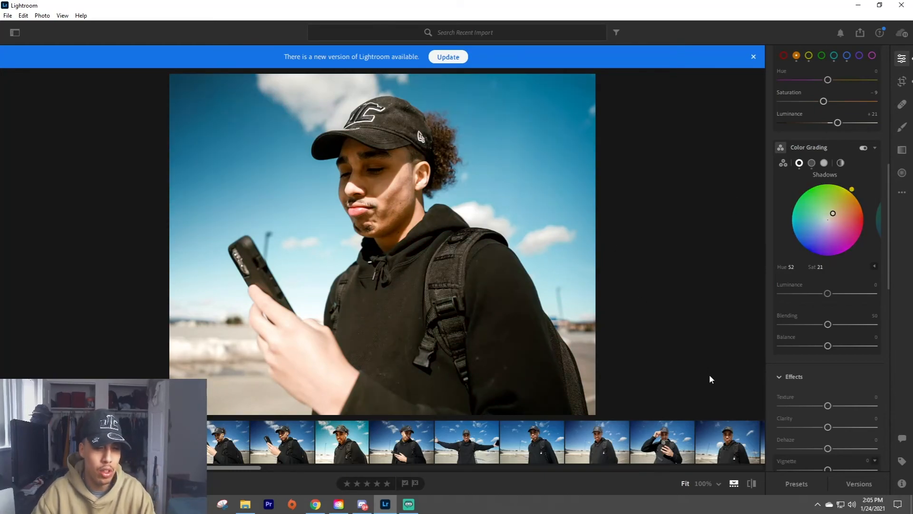
In the Effects settings, set Clarity to +13 and Texture to -44.
scroll(846, 255, "down", 3)
mouse_move(828, 327)
left_mouse_down()
mouse_move(854, 328)
mouse_move(833, 336)
left_mouse_up()
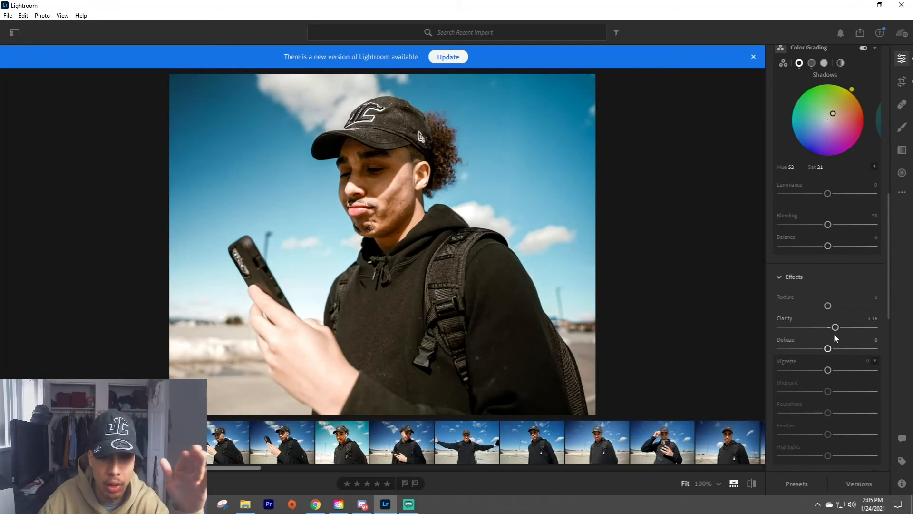
left_click_drag(832, 328, 807, 308)
scroll(814, 310, "down", 6)
scroll(824, 267, "up", 4)
mouse_move(828, 268)
left_mouse_down()
mouse_move(818, 268)
mouse_move(874, 269)
mouse_move(780, 269)
mouse_move(843, 270)
left_mouse_up()
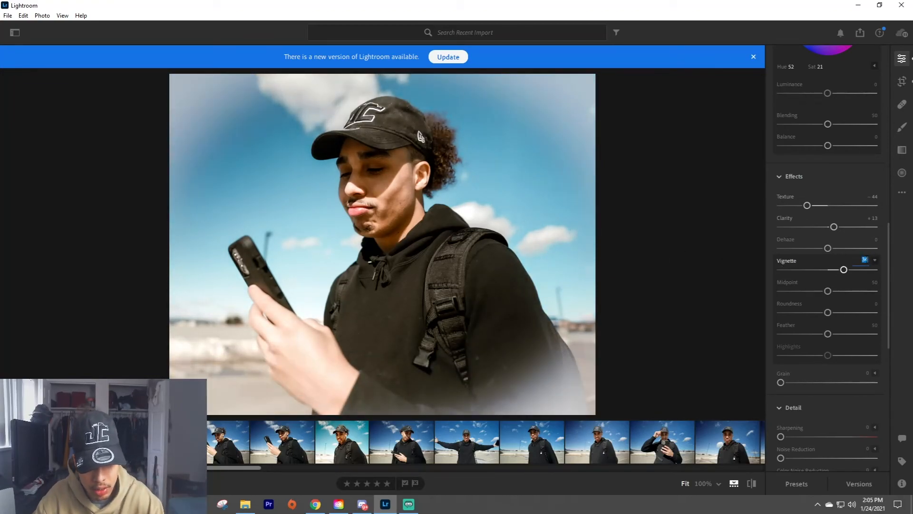
type("0")
key("Return")
Set Noise Reduction in the Detail settings to 17.
scroll(811, 338, "down", 2)
left_click_drag(782, 358, 797, 357)
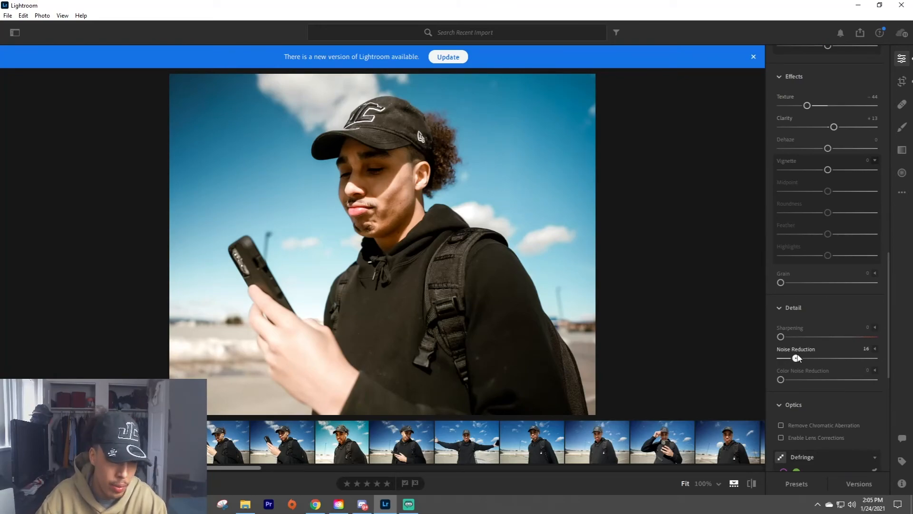
left_click_drag(799, 358, 797, 358)
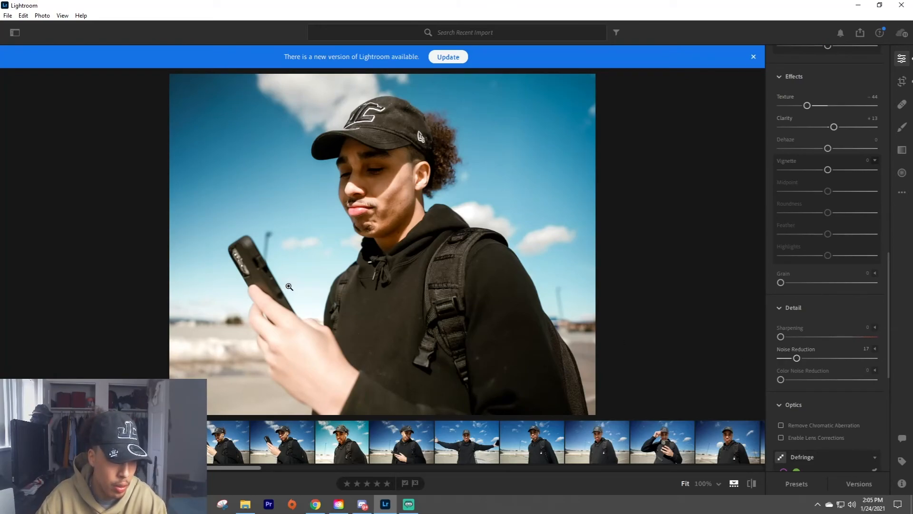
Clone out the blemishes on the man's lower cheek at 100% zoom with the Healing Brush in Clone mode.
left_click(375, 182)
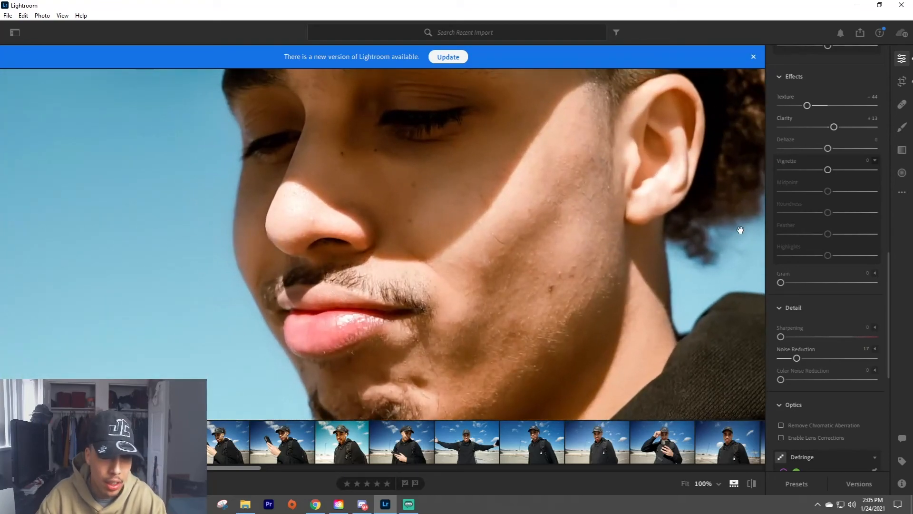
left_click(902, 104)
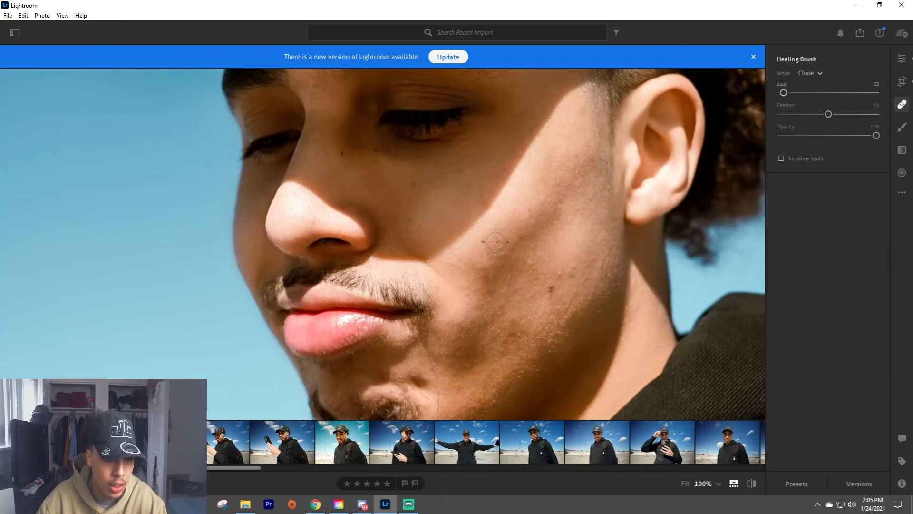
left_click(551, 287)
left_click_drag(569, 277, 548, 266)
left_click(571, 272)
Clone out the small spots beneath the eye and across the cheek, adjusting the brush size, and return to the fitted view.
scroll(476, 241, "down", 2)
left_click(409, 219)
left_click(415, 183)
left_click(558, 274)
scroll(498, 239, "up", 3)
left_click(497, 238)
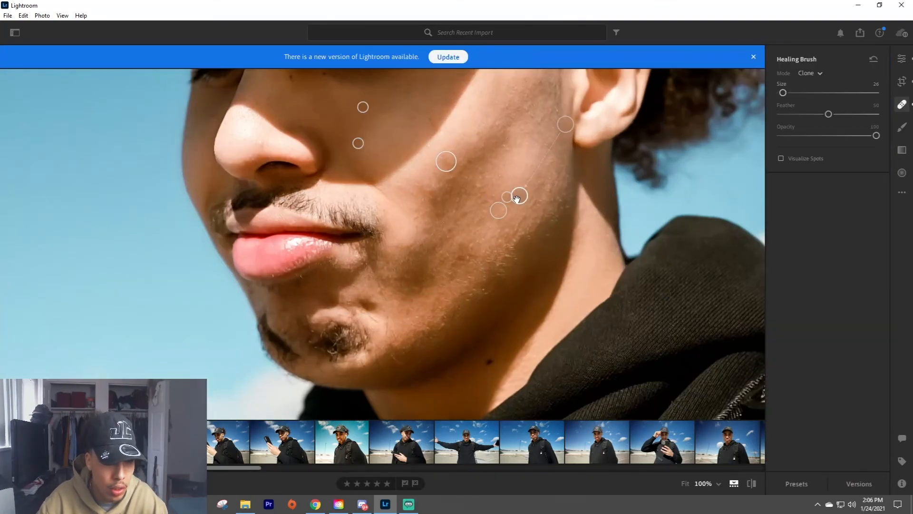
left_click(519, 195)
left_click(902, 104)
left_click(500, 143)
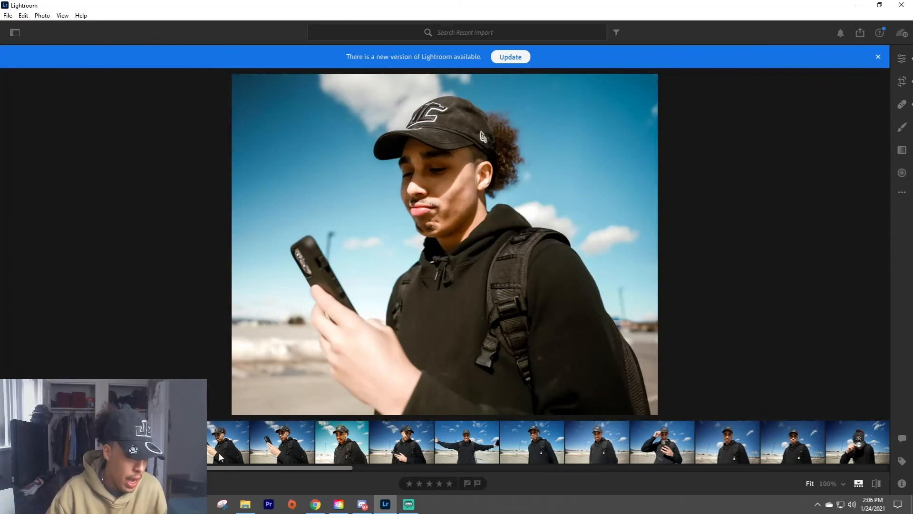
In the Color Mixer, set the hue of blue to -35.
left_click(901, 58)
scroll(809, 247, "down", 4)
scroll(826, 302, "up", 10)
left_click(846, 155)
left_click_drag(816, 179, 809, 181)
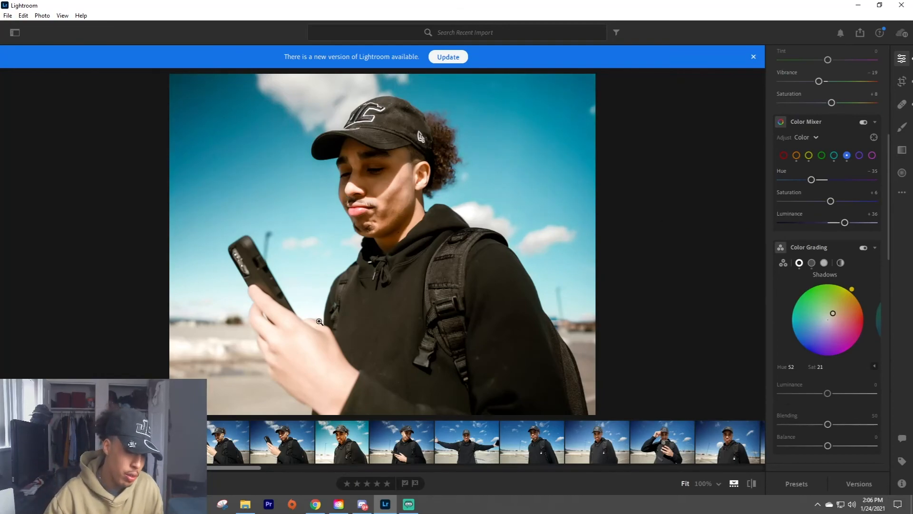
Clone out the lint spots on the hoodie's lower sleeve, beside the backpack strap and on the chest with the Healing Brush.
left_click(901, 104)
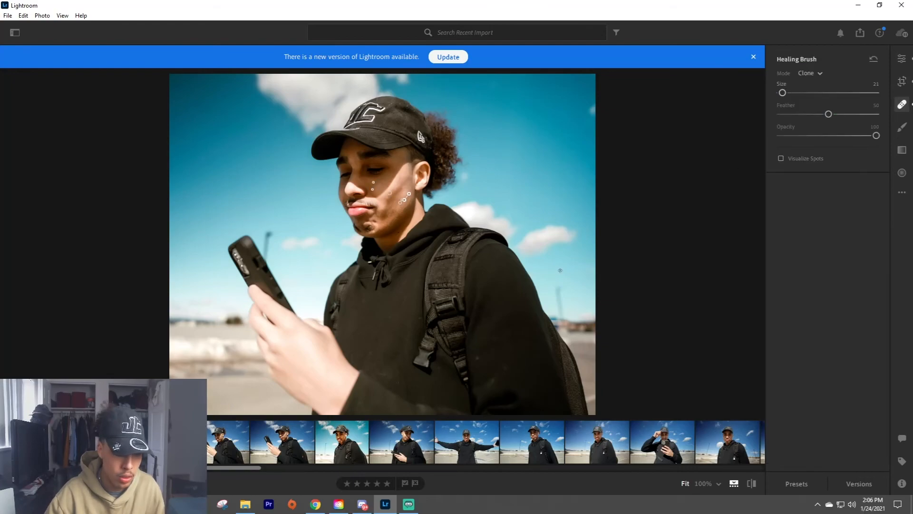
scroll(482, 360, "up", 5)
scroll(477, 356, "down", 3)
left_click(477, 356)
left_click(500, 399)
left_click(448, 360)
left_click(410, 329)
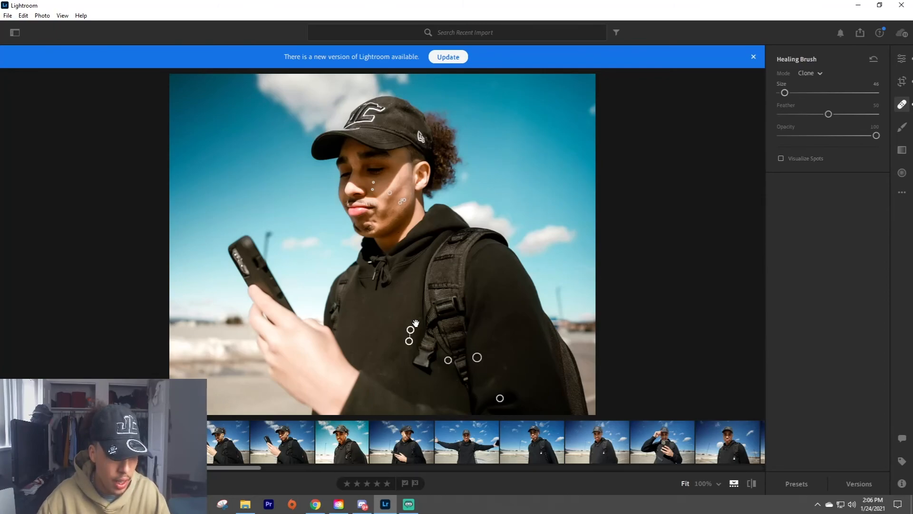
left_click(418, 318)
left_click(396, 272)
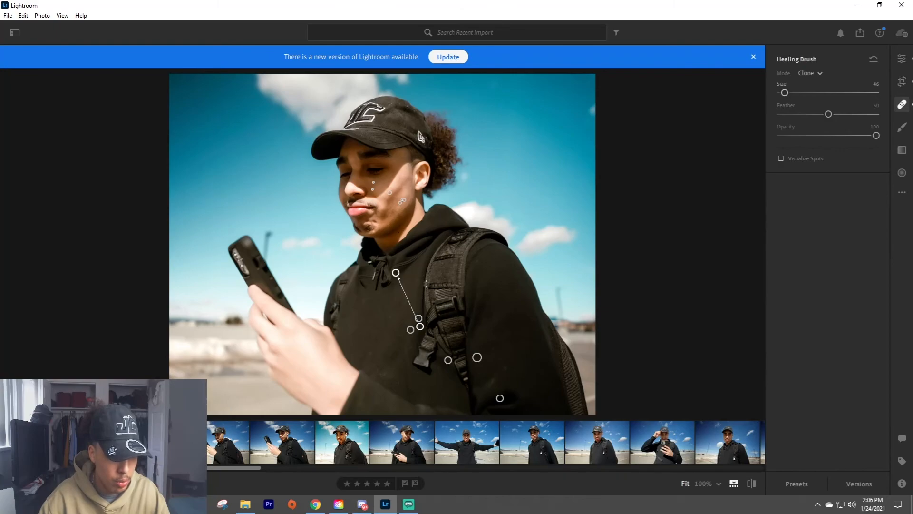
Clone out spots on the upper sleeve and lower hoodie front at brush size 72, and one on the lower sleeve at 59.
scroll(493, 291, "up", 3)
left_click(494, 291)
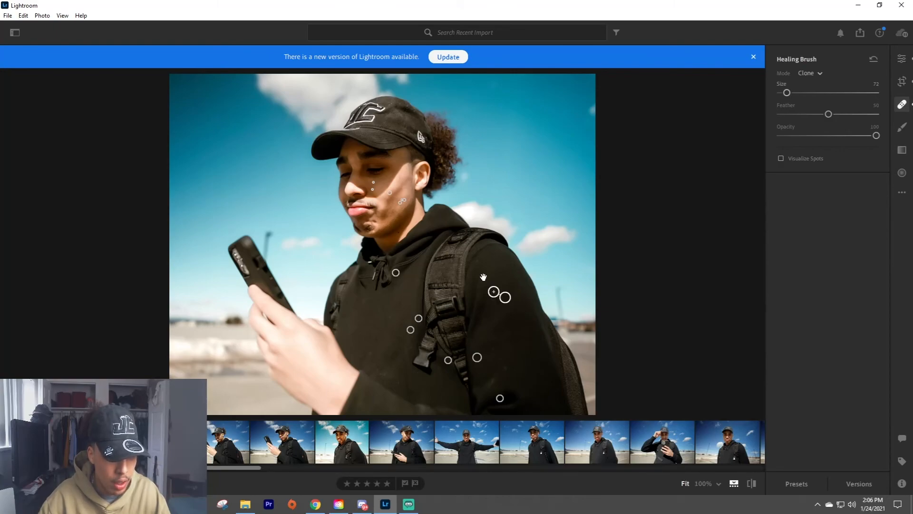
scroll(364, 403, "down", 3)
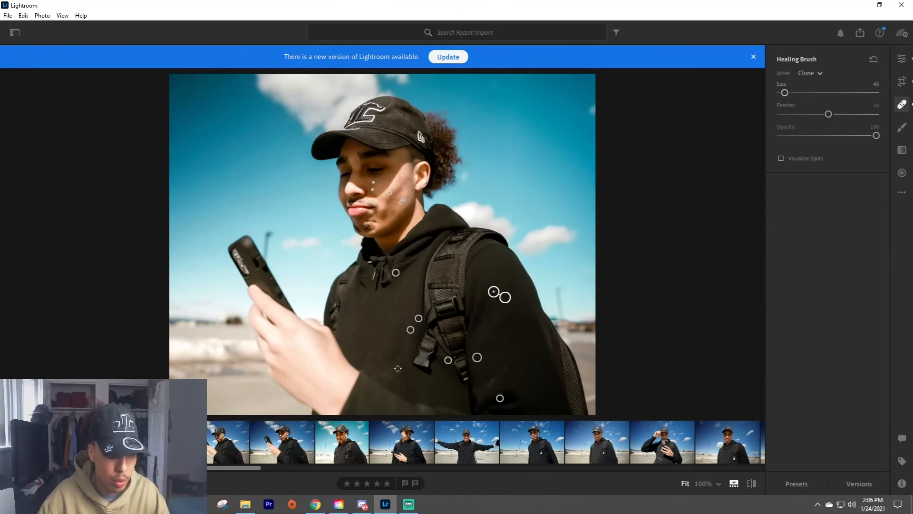
scroll(366, 347, "up", 3)
left_click(371, 352)
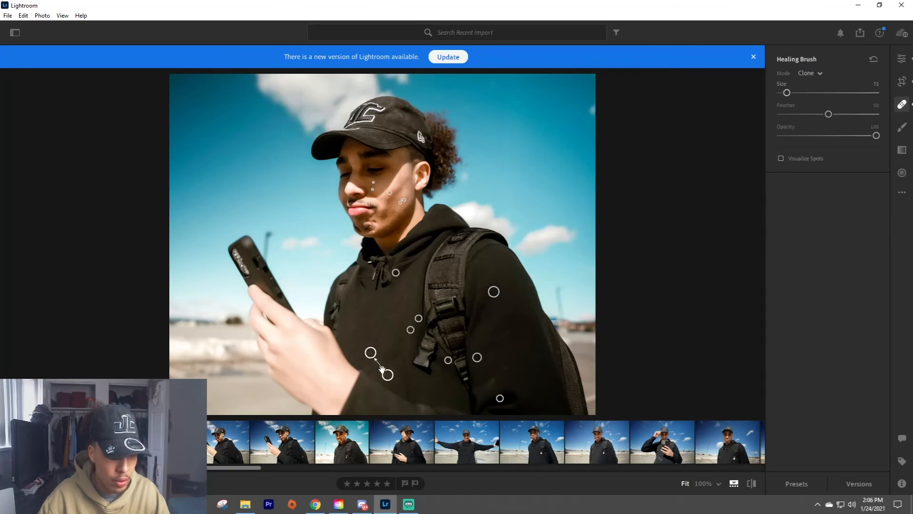
scroll(496, 379, "down", 2)
left_click(505, 367)
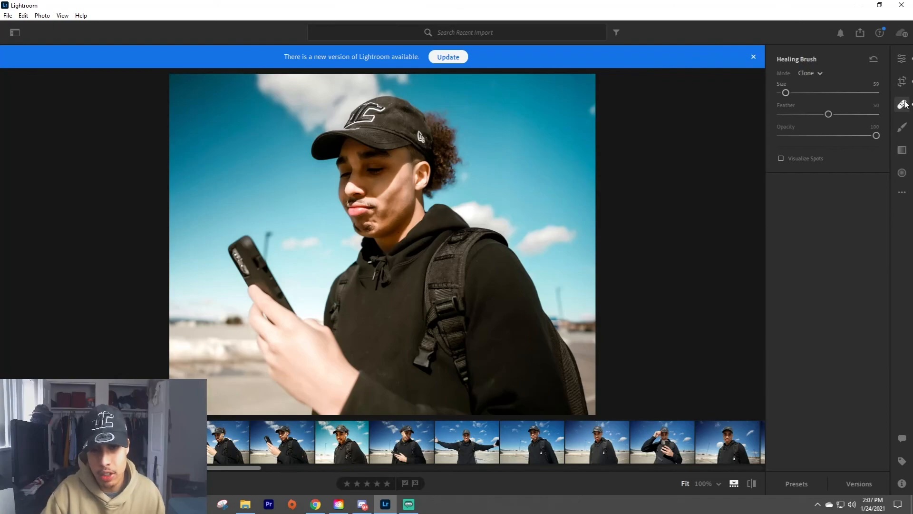
Clone out another spot on the hoodie's lower sleeve with a larger brush, and reduce the brush size to 59.
scroll(492, 379, "up", 2)
scroll(492, 379, "up", 1)
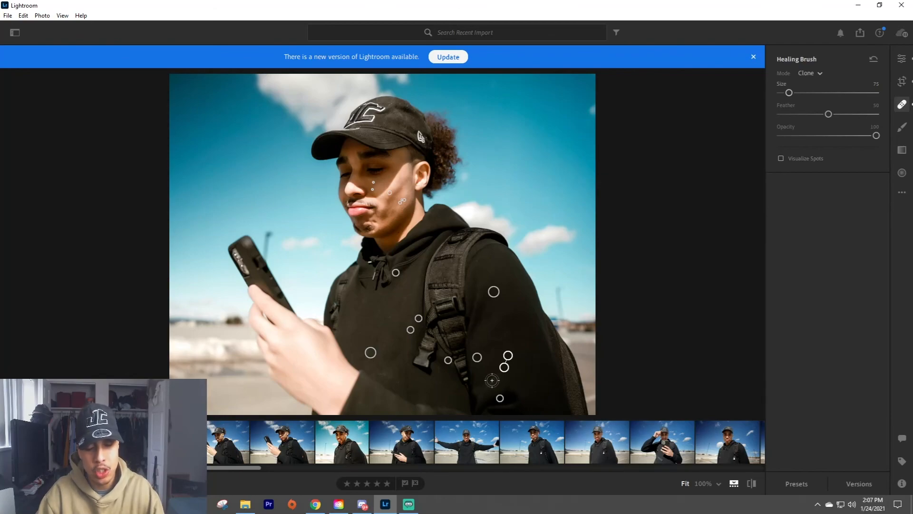
left_click(491, 380)
scroll(438, 376, "down", 5)
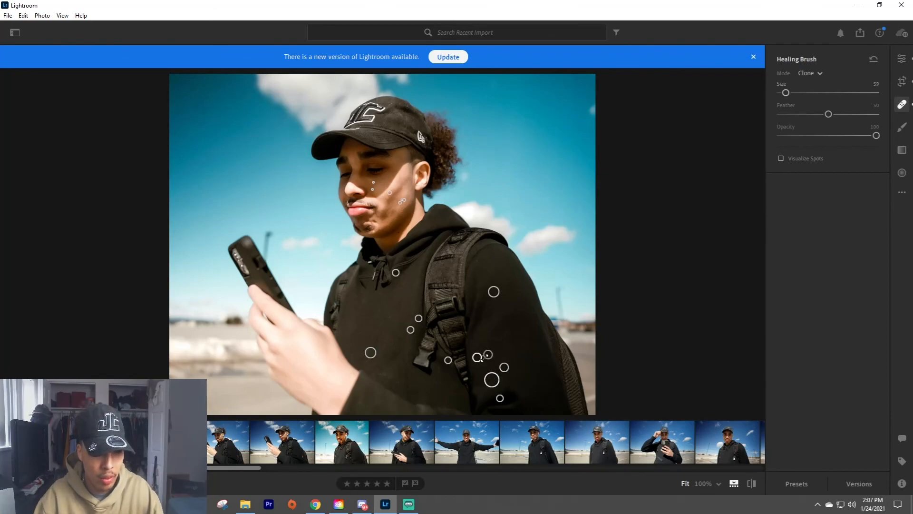